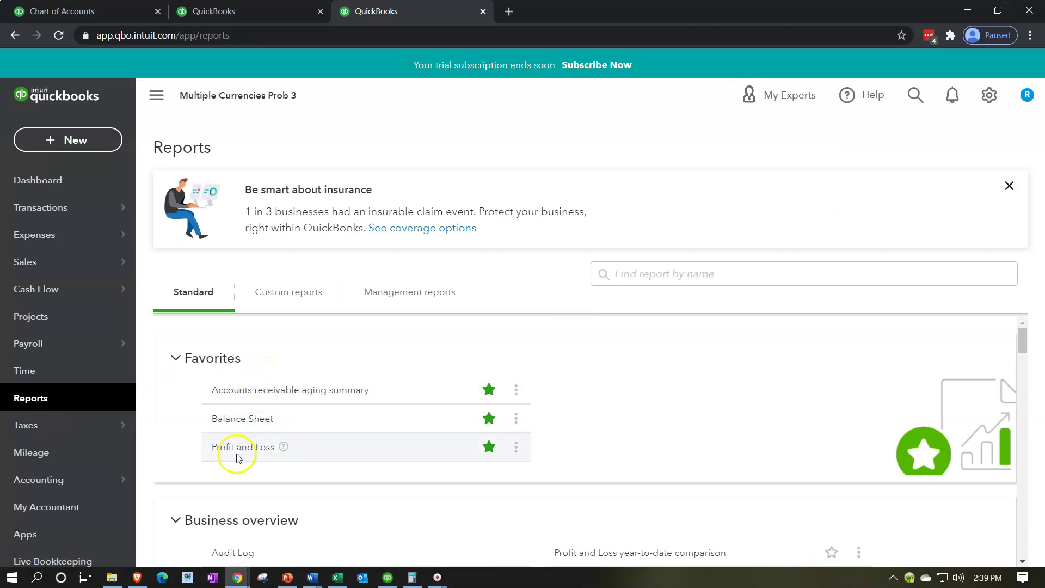
# Run the Profit and Loss report for 01/01/2021 to 12/31/2021 and collapse the navigation sidebar.
pyautogui.click(234, 449)
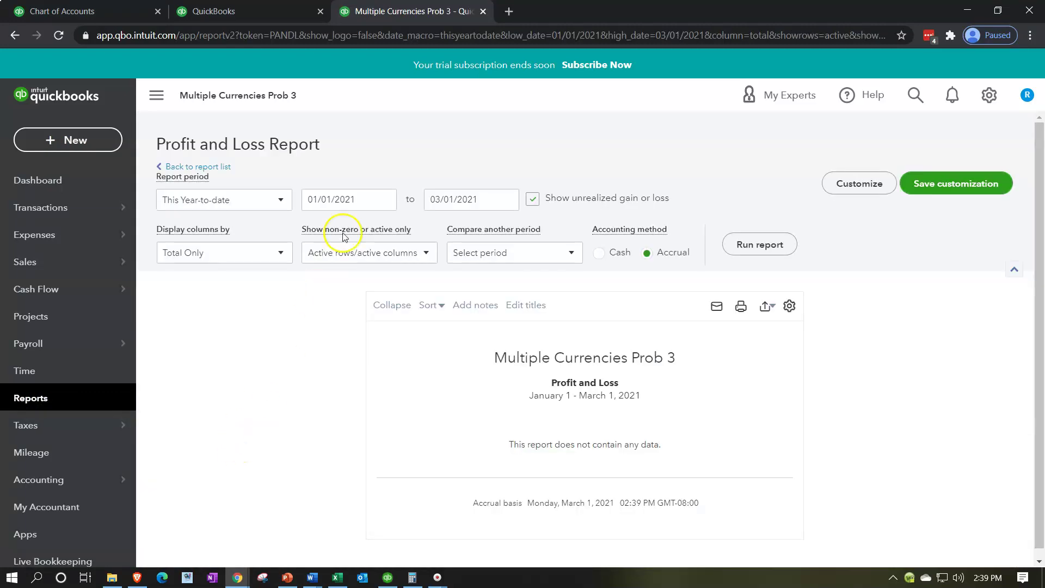
pyautogui.click(351, 199)
pyautogui.moveTo(360, 199); pyautogui.dragTo(300, 199)
pyautogui.write('01/01/2021')
pyautogui.press('Tab')
pyautogui.write('12/31/2021')
pyautogui.click(761, 243)
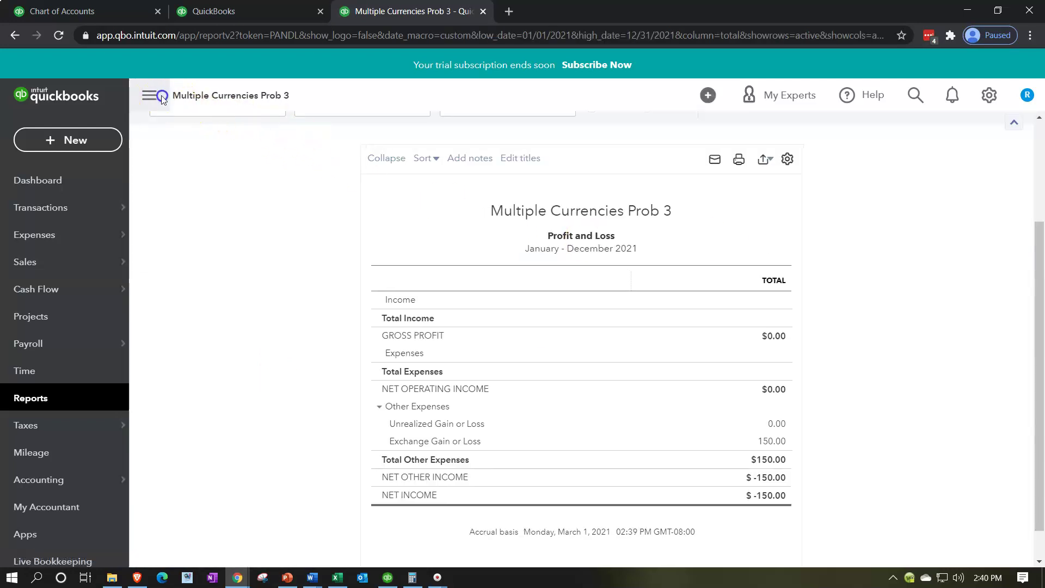
pyautogui.click(161, 98)
pyautogui.hotkey('ctrl', '+')
pyautogui.hotkey('ctrl', '+')
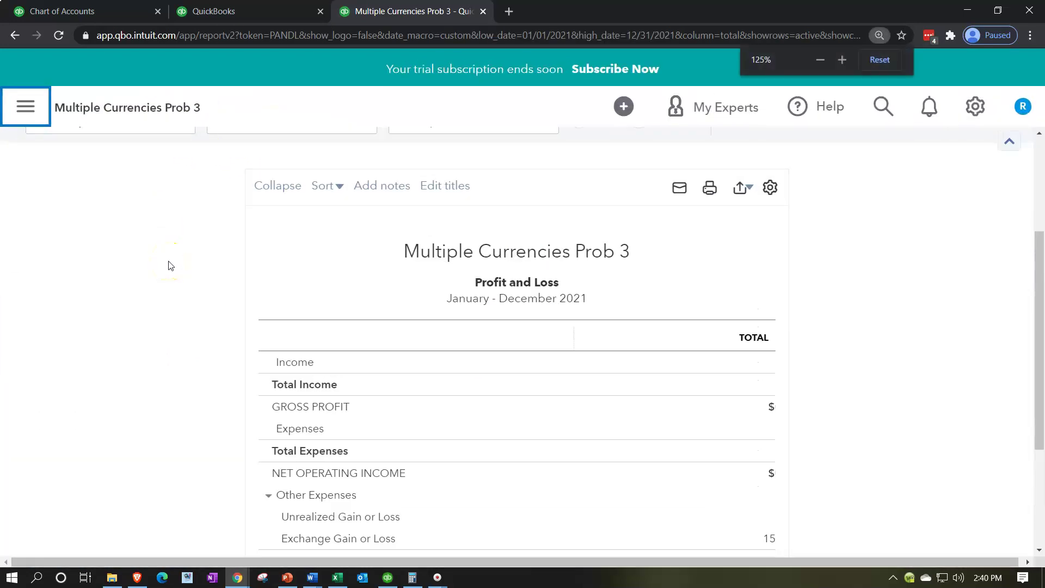
# In the second QuickBooks tab, run the Balance Sheet report for 01/01/2021 to 12/31/2021.
pyautogui.click(259, 15)
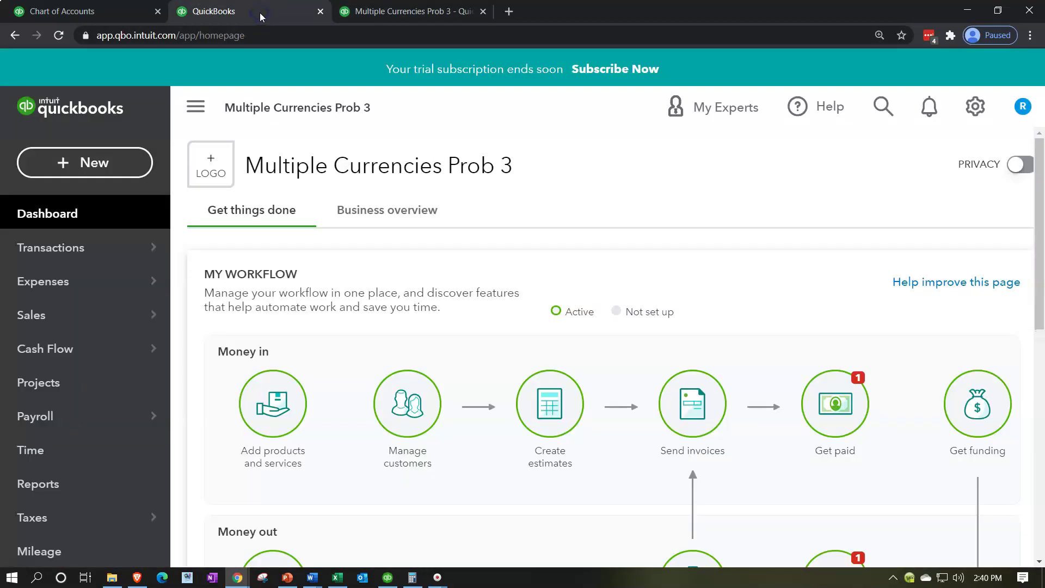
pyautogui.click(59, 484)
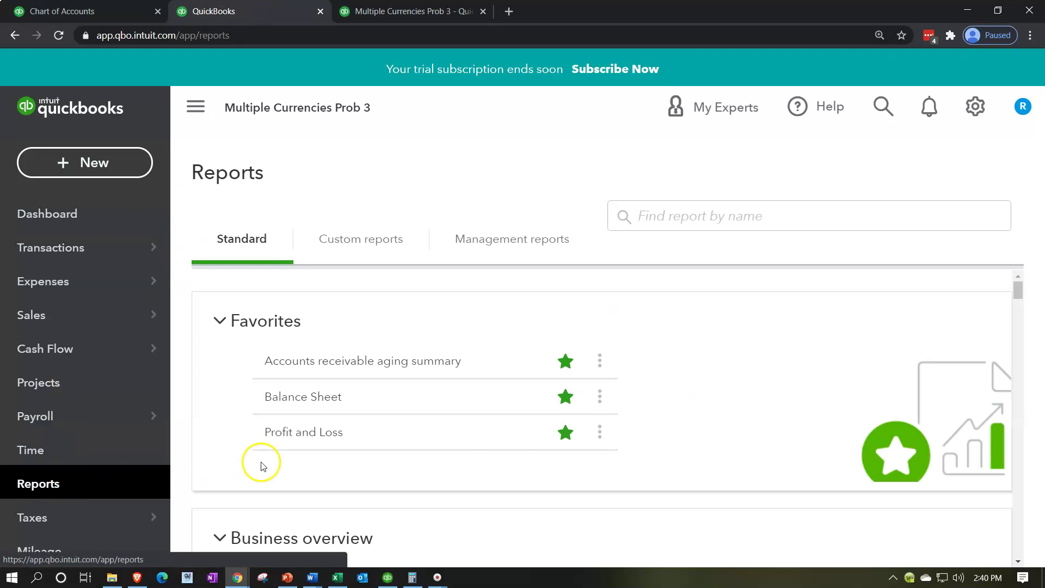
pyautogui.click(285, 509)
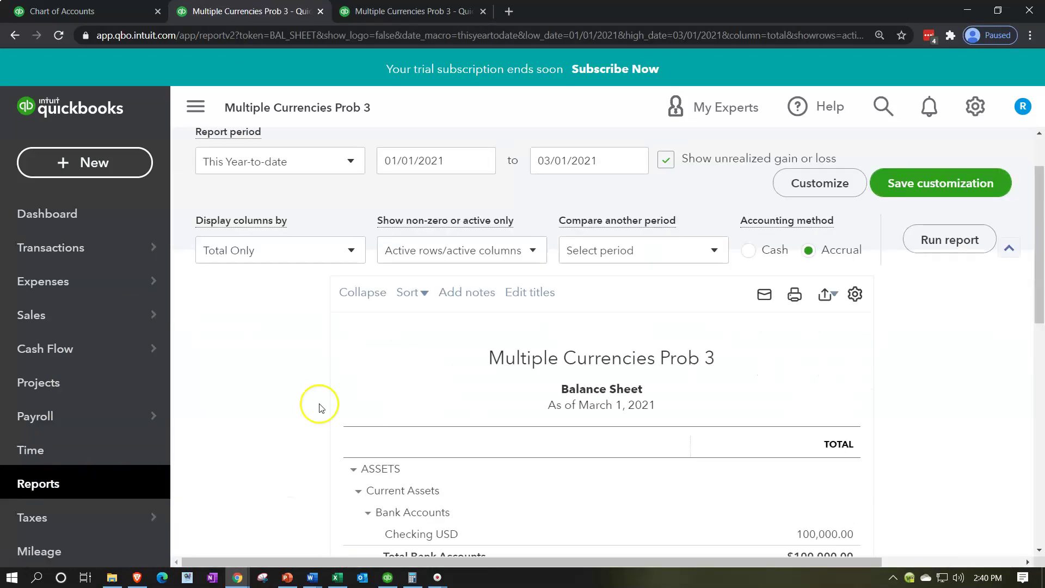
pyautogui.scroll(2, 381, 300)
pyautogui.click(447, 237)
pyautogui.write('01/01/2021')
pyautogui.press('Tab')
pyautogui.write('12/31/2021')
pyautogui.press('Tab')
pyautogui.click(896, 325)
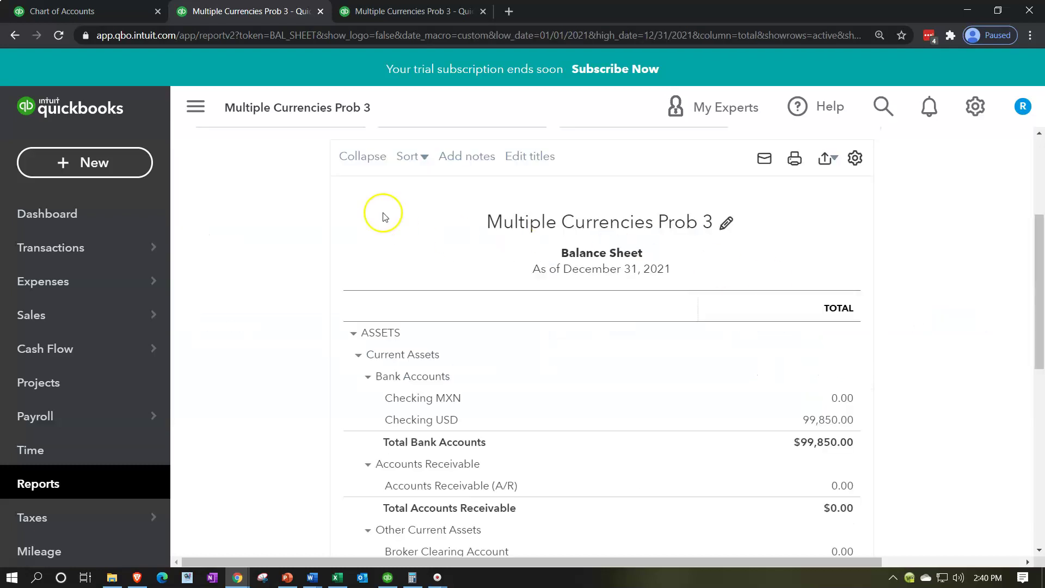
# Collapse the navigation sidebar and review the balance sheet's assets, Accounts Payable (A/P) - MXN and equity lines.
pyautogui.click(196, 107)
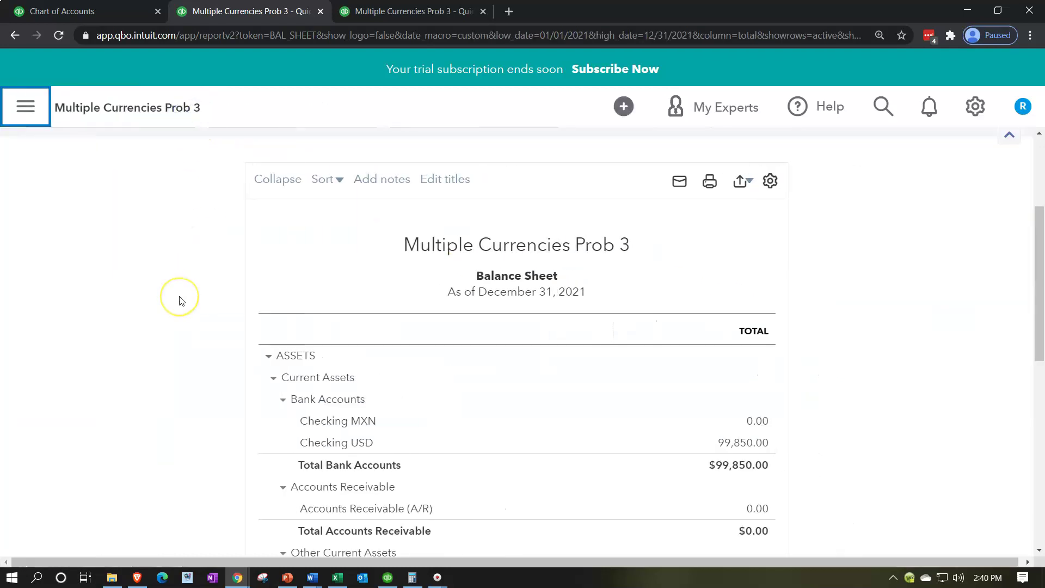
pyautogui.scroll(-3, 181, 301)
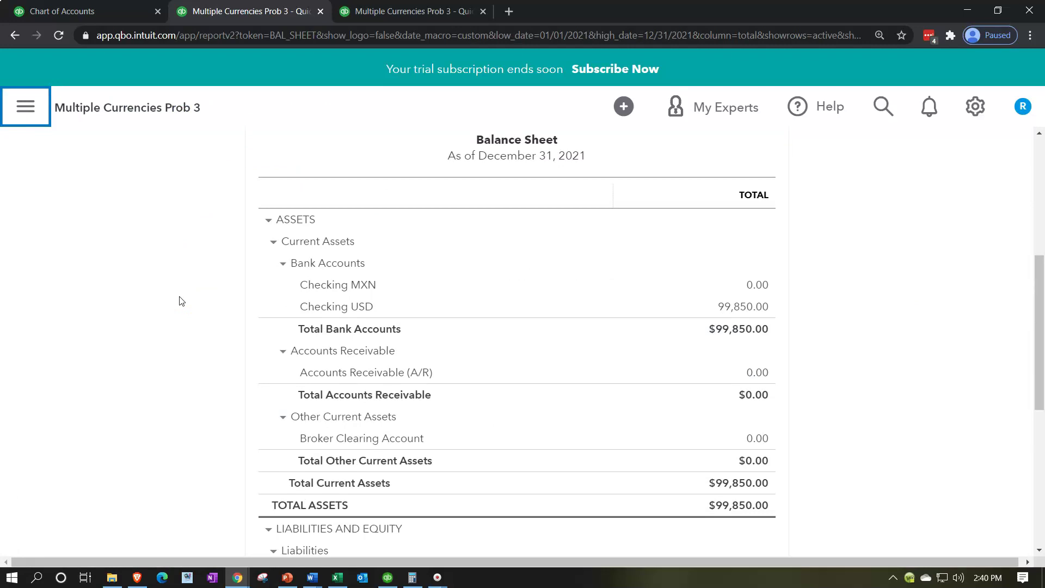
pyautogui.scroll(-5, 181, 300)
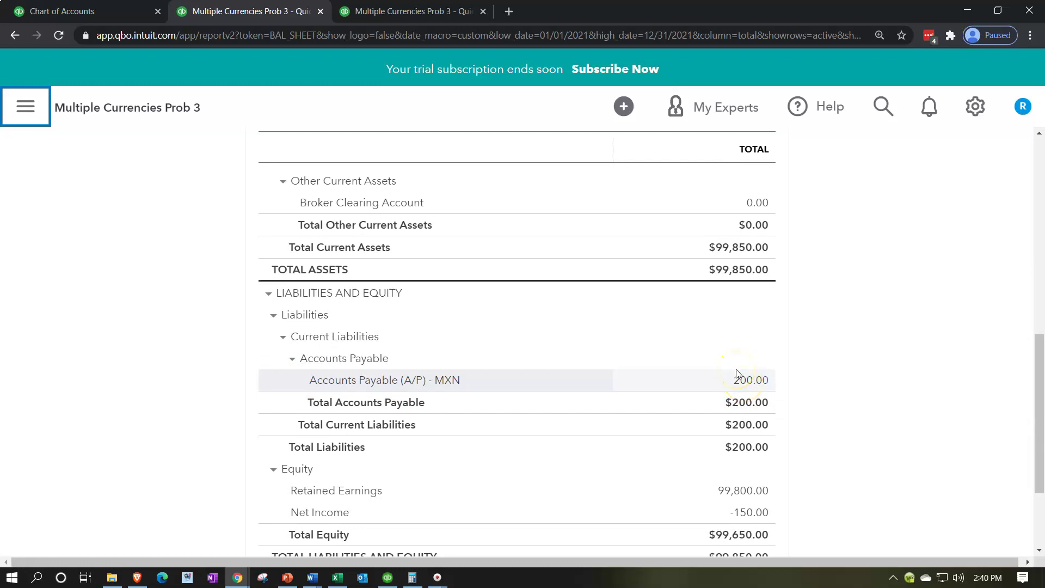
# Switch to the Excel practice workbook and check the Year 1 ending balances of the broker payable (MXN) and dollars receivable.
pyautogui.click(336, 579)
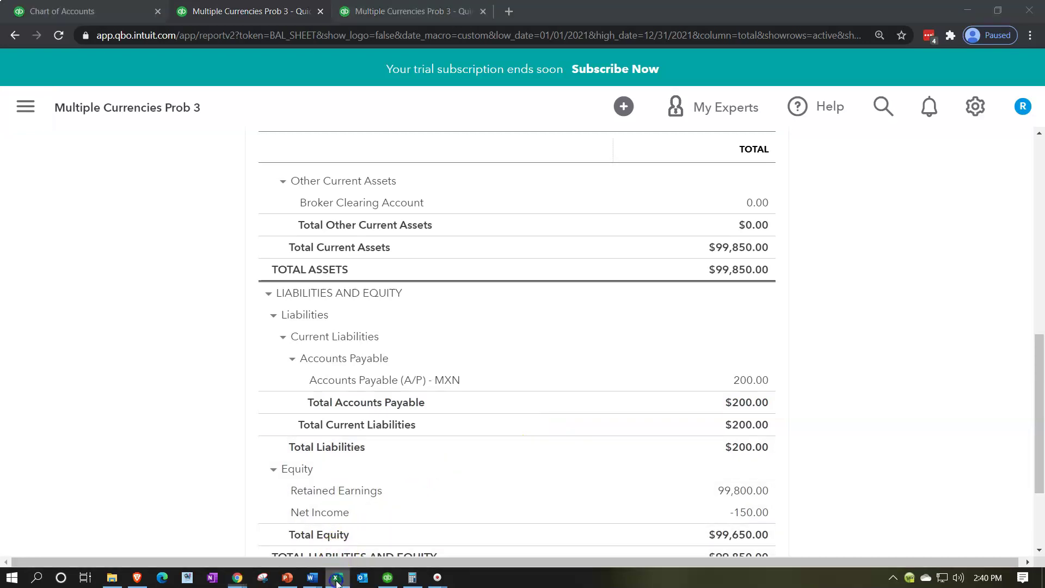
pyautogui.scroll(5, 365, 399)
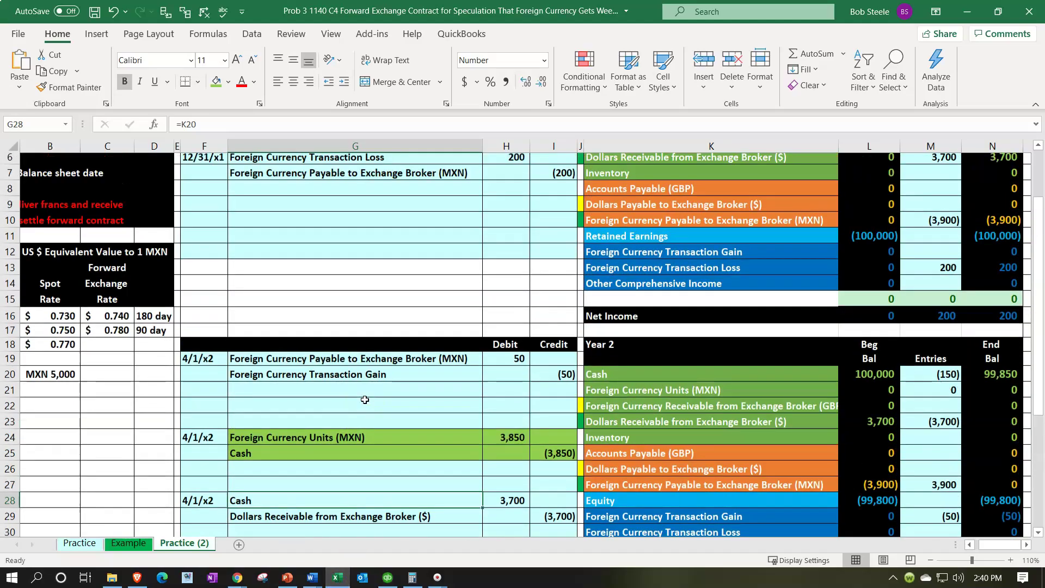
pyautogui.scroll(2, 365, 400)
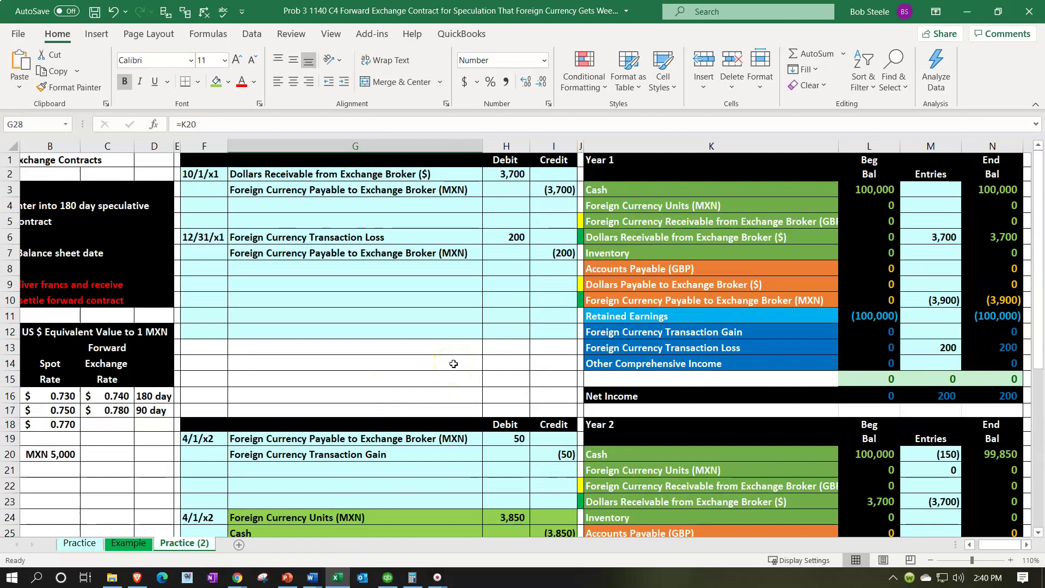
pyautogui.click(1001, 299)
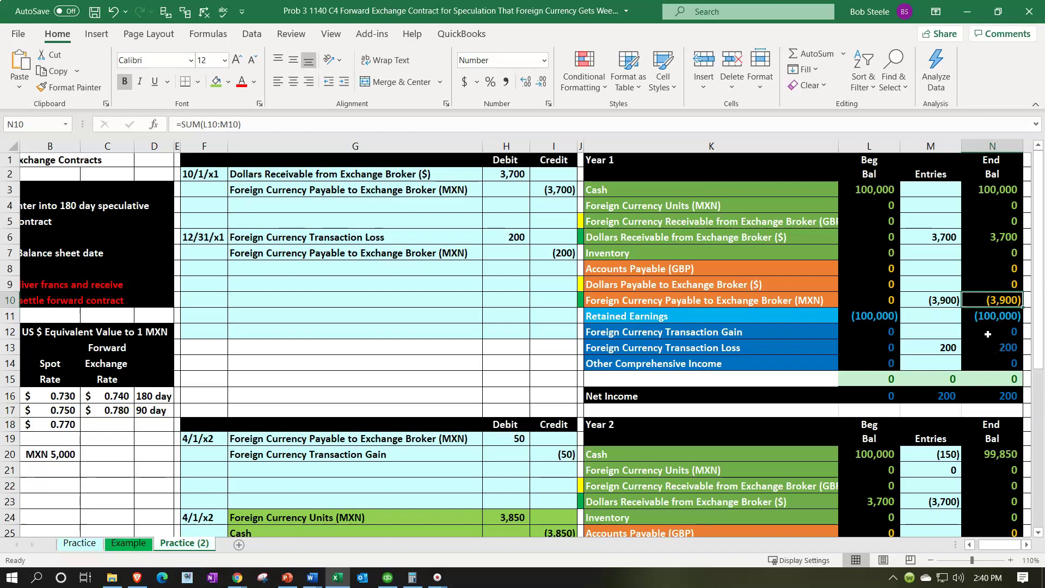
pyautogui.click(982, 335)
pyautogui.click(990, 237)
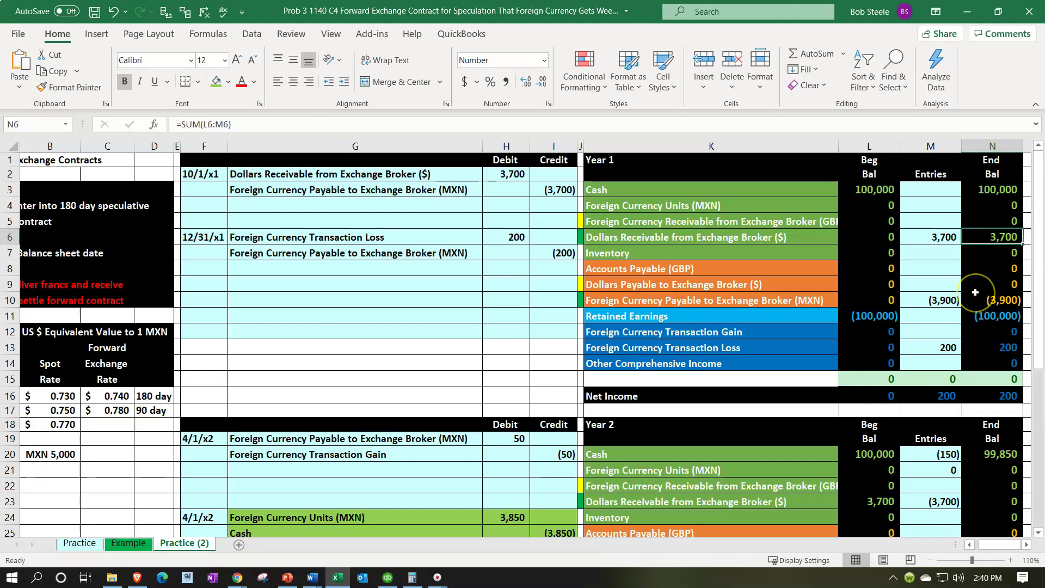
# Fill the 4/1/x2 entries in G19:I20 and G32:I33 with the same green as the Foreign Currency Units entry.
pyautogui.scroll(-4, 975, 292)
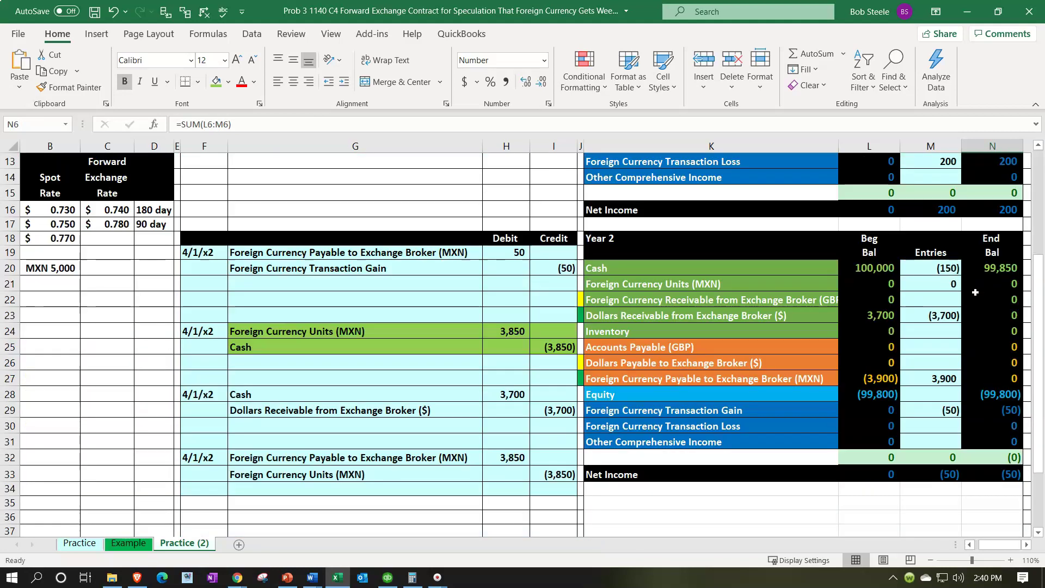
pyautogui.moveTo(437, 257); pyautogui.dragTo(532, 264)
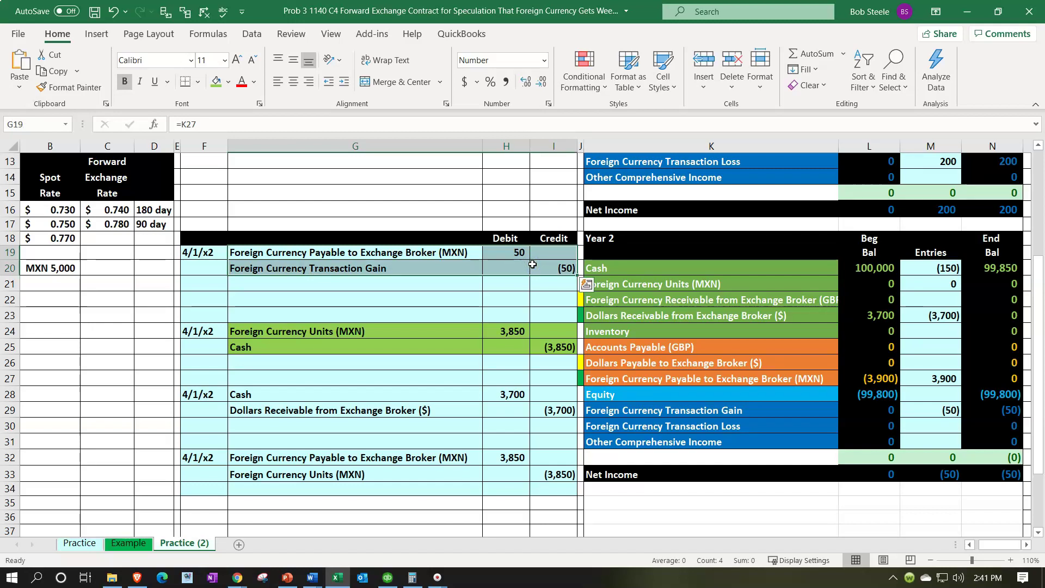
pyautogui.click(439, 334)
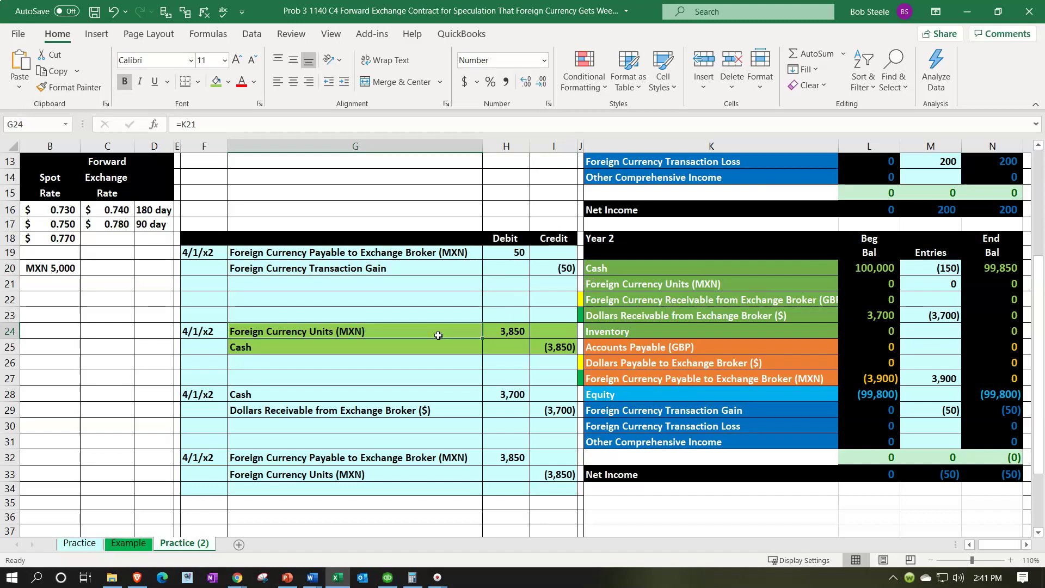
pyautogui.moveTo(394, 459); pyautogui.dragTo(539, 471)
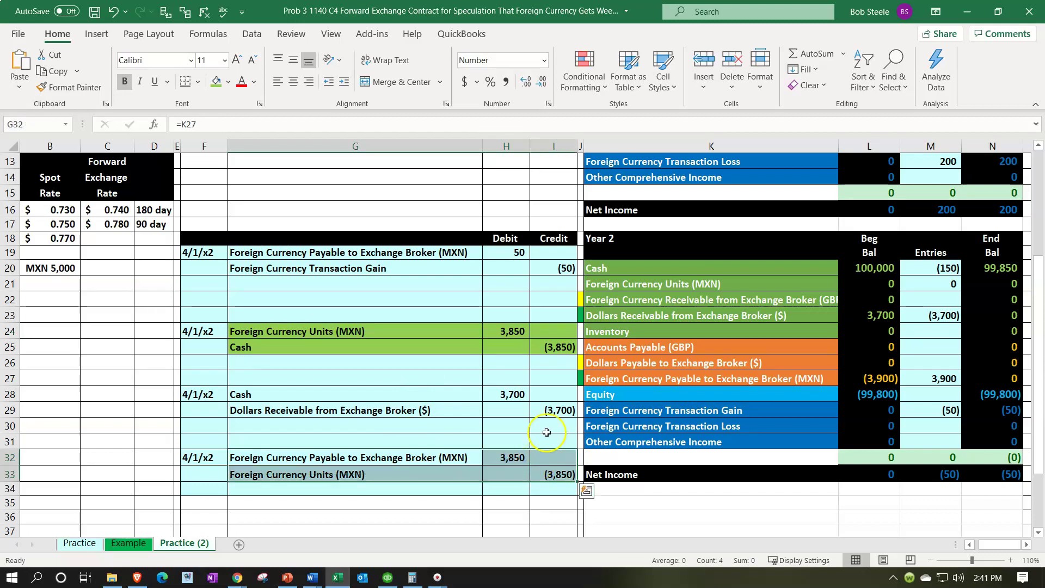
pyautogui.hotkey('ctrl', 'z')
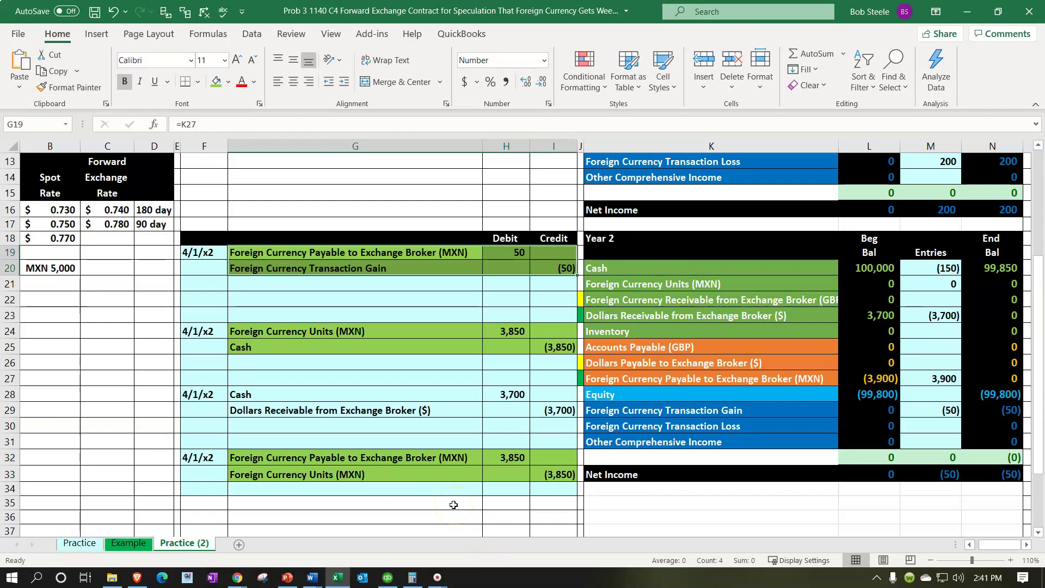
pyautogui.moveTo(376, 253); pyautogui.dragTo(543, 268)
pyautogui.moveTo(381, 457); pyautogui.dragTo(542, 475)
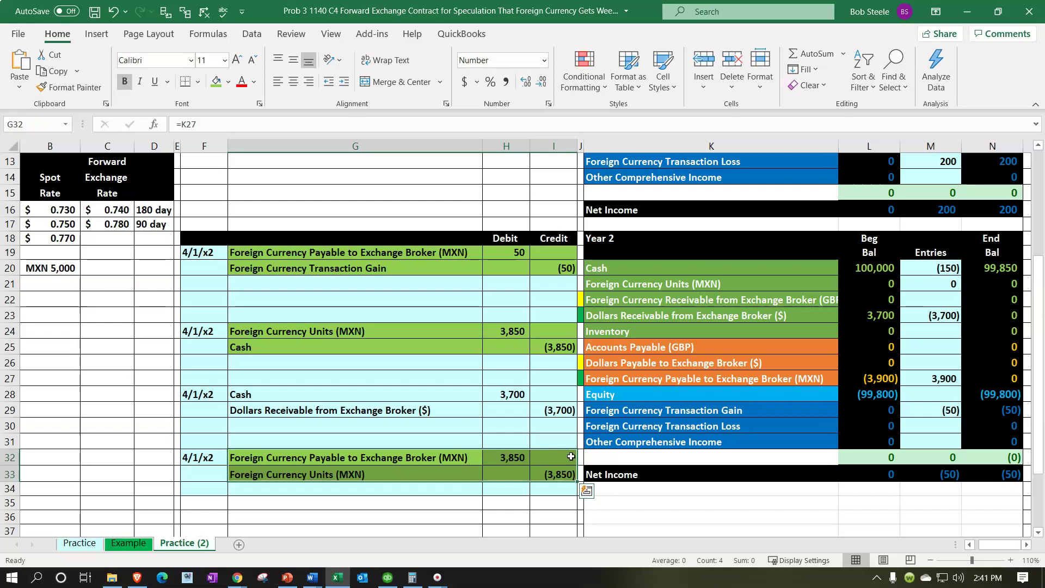
# Compare the 10/1/x1 payable credit in I3 with the 4/1/x2 payable debit in H32 by checking their combined sum.
pyautogui.scroll(4, 571, 456)
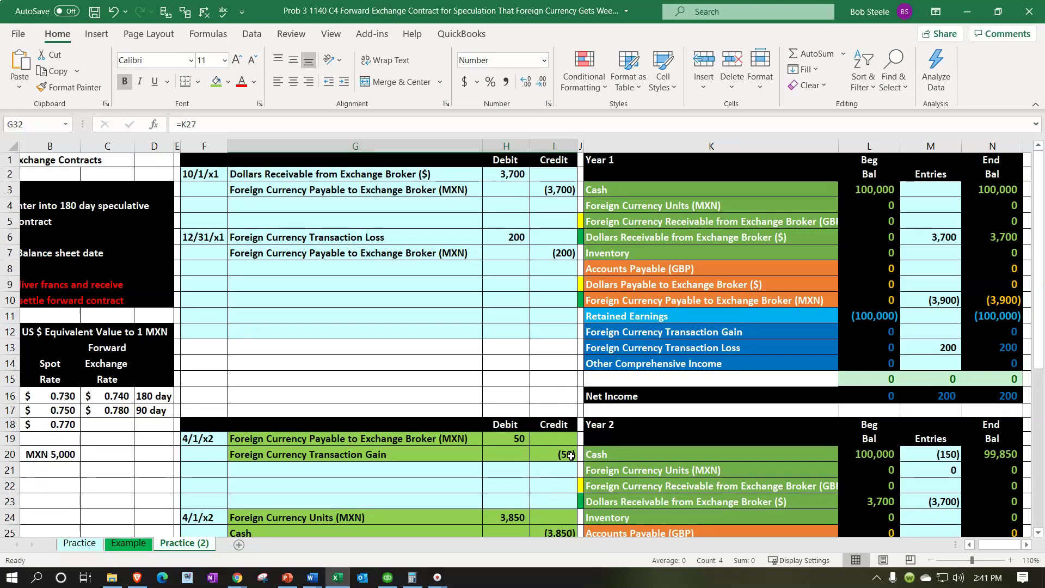
pyautogui.click(557, 189)
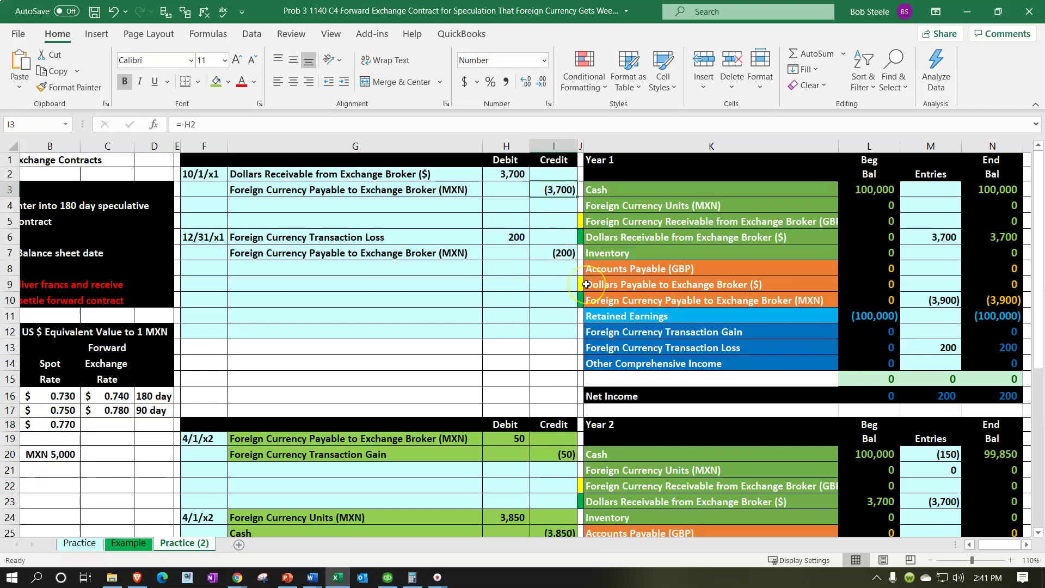
pyautogui.scroll(-4, 586, 284)
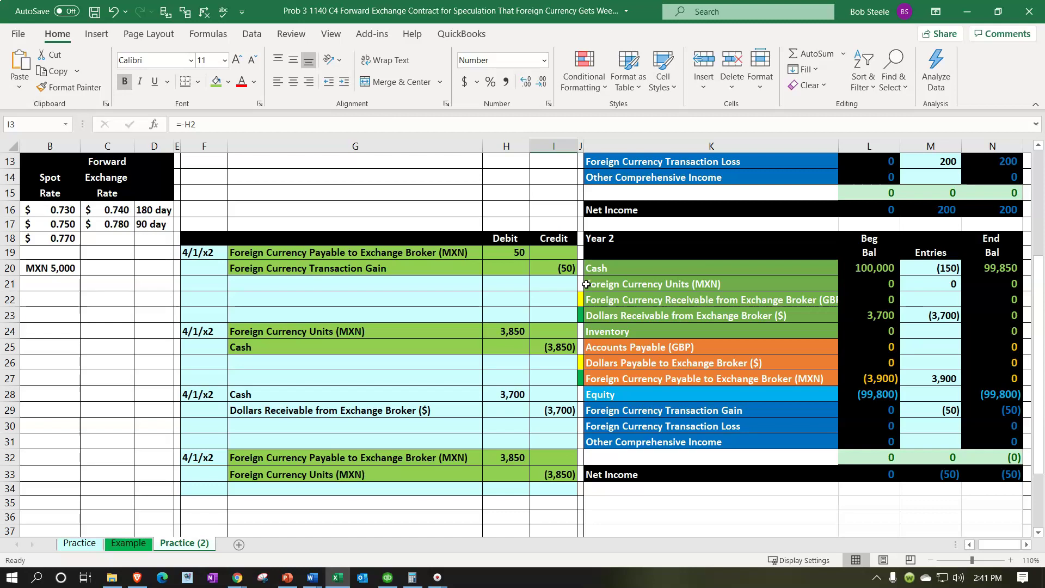
pyautogui.scroll(4, 539, 483)
pyautogui.scroll(-5, 538, 483)
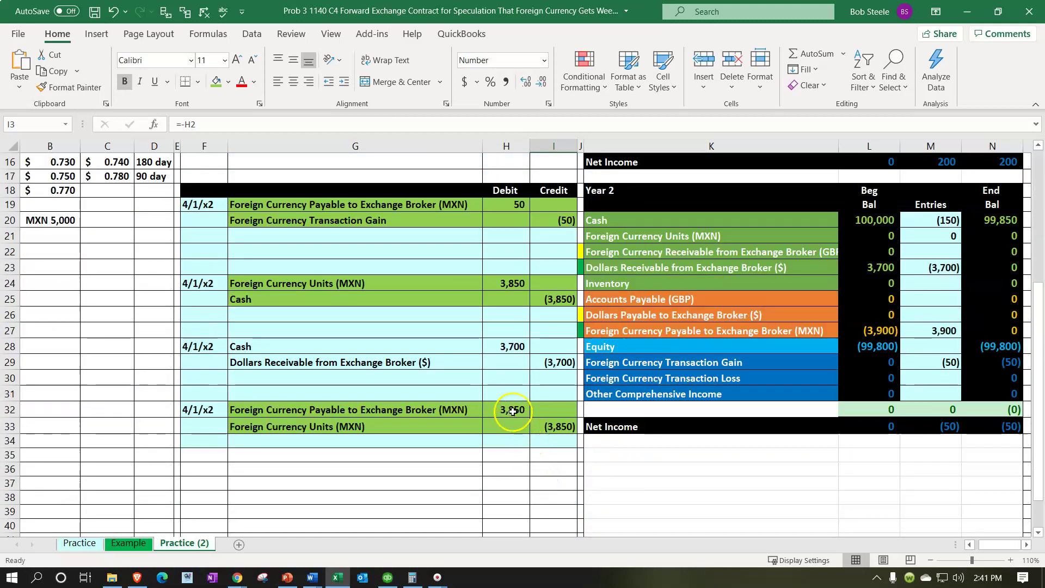
pyautogui.click(513, 411)
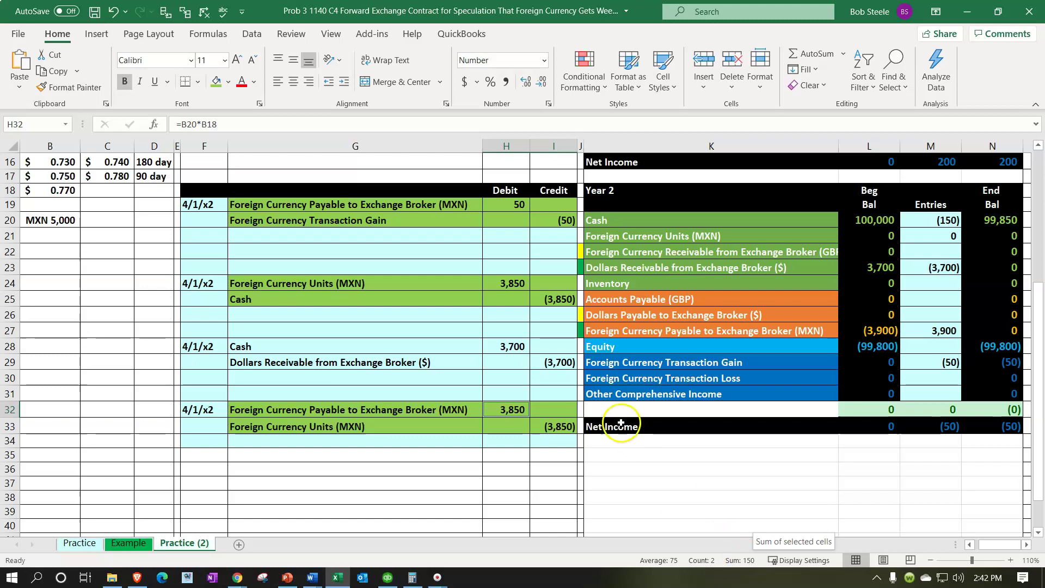
pyautogui.scroll(4, 571, 332)
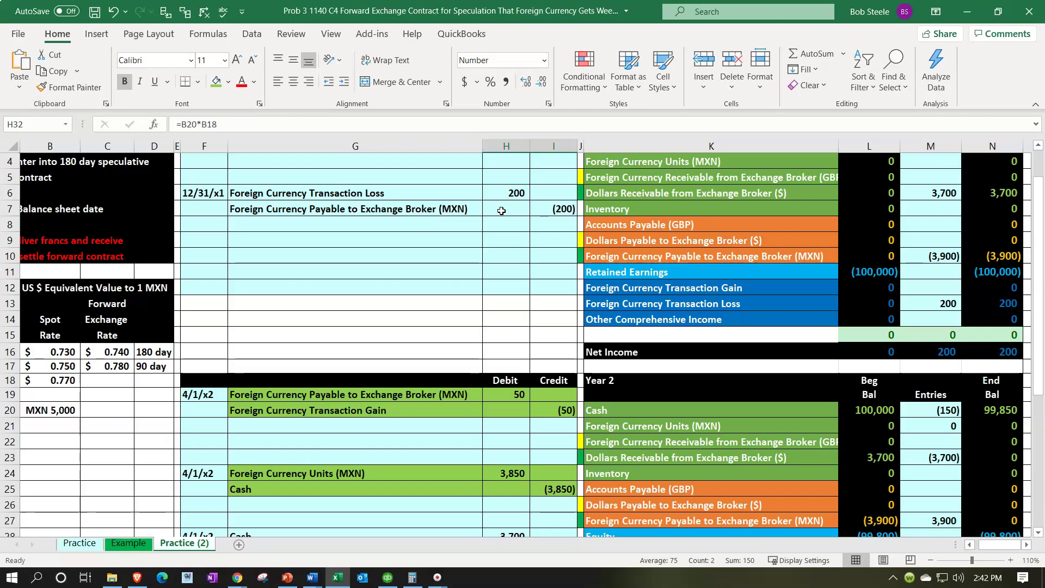
# Back in QuickBooks, open the Accounts Payable (A/P) - MXN transaction report from the balance sheet and run it for 01/01/2020 to 12/31/2021.
pyautogui.click(338, 579)
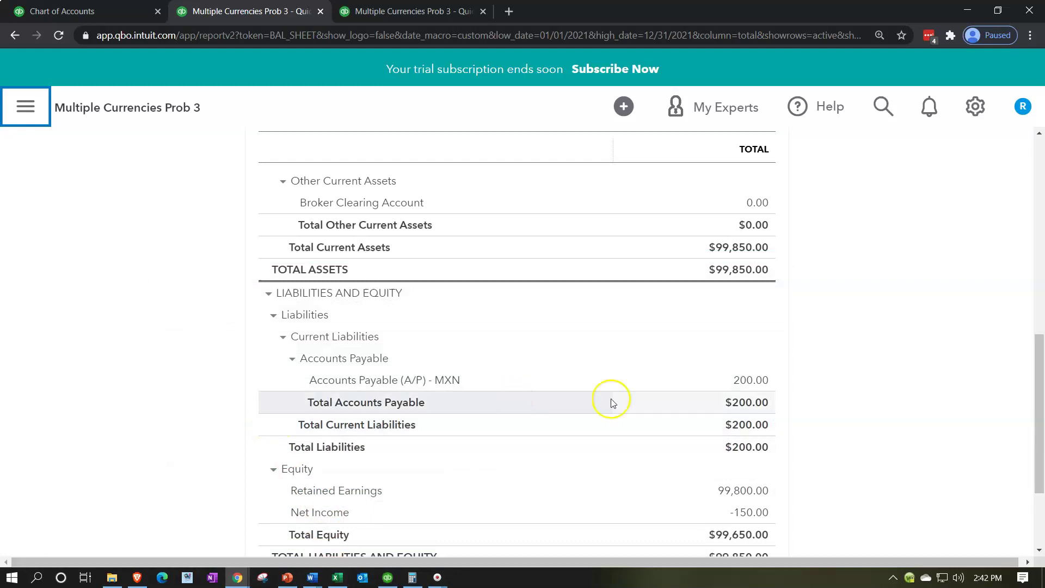
pyautogui.click(743, 386)
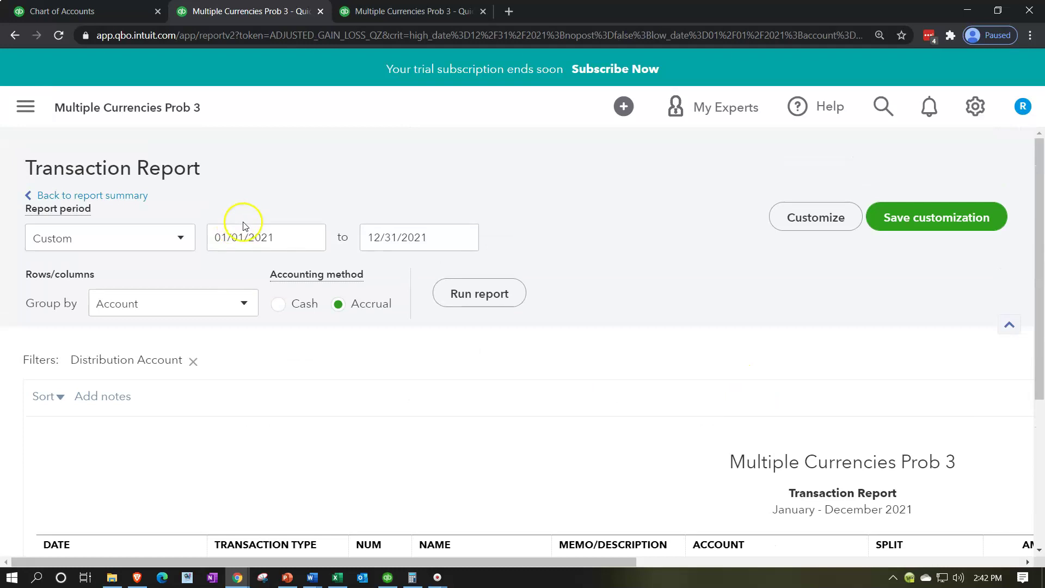
pyautogui.click(280, 237)
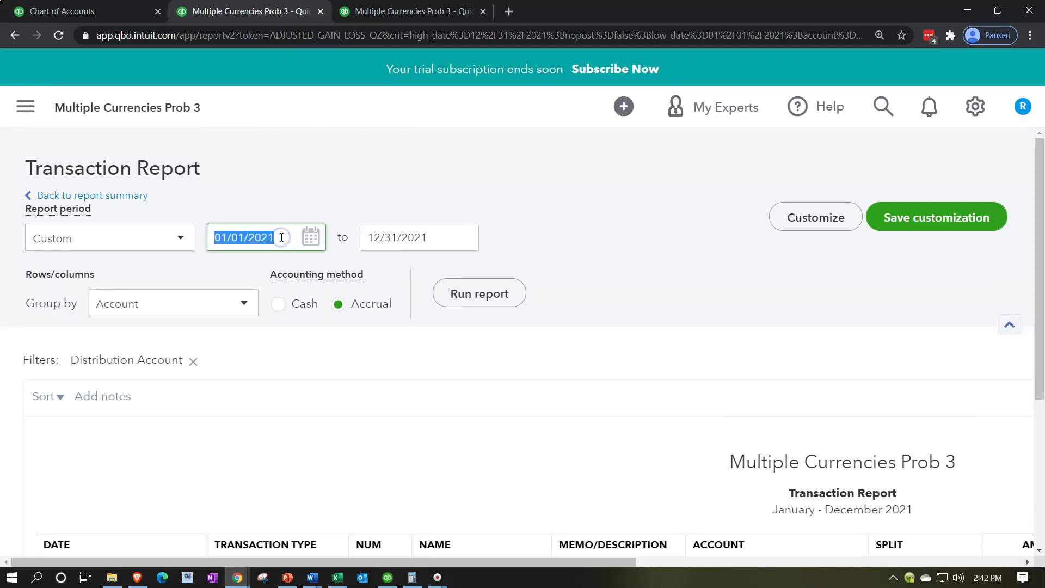
pyautogui.click(282, 238)
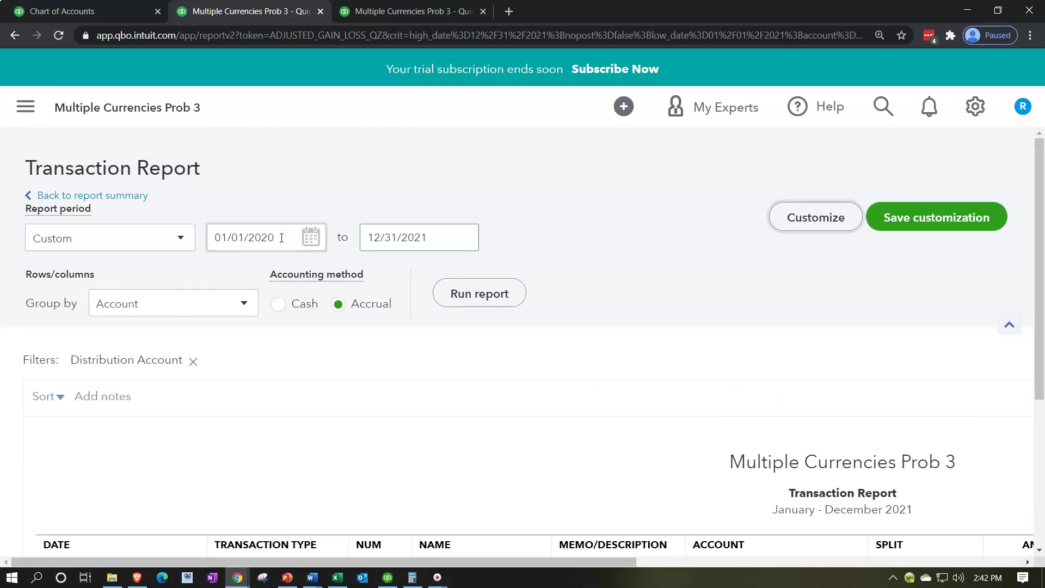
pyautogui.click(479, 292)
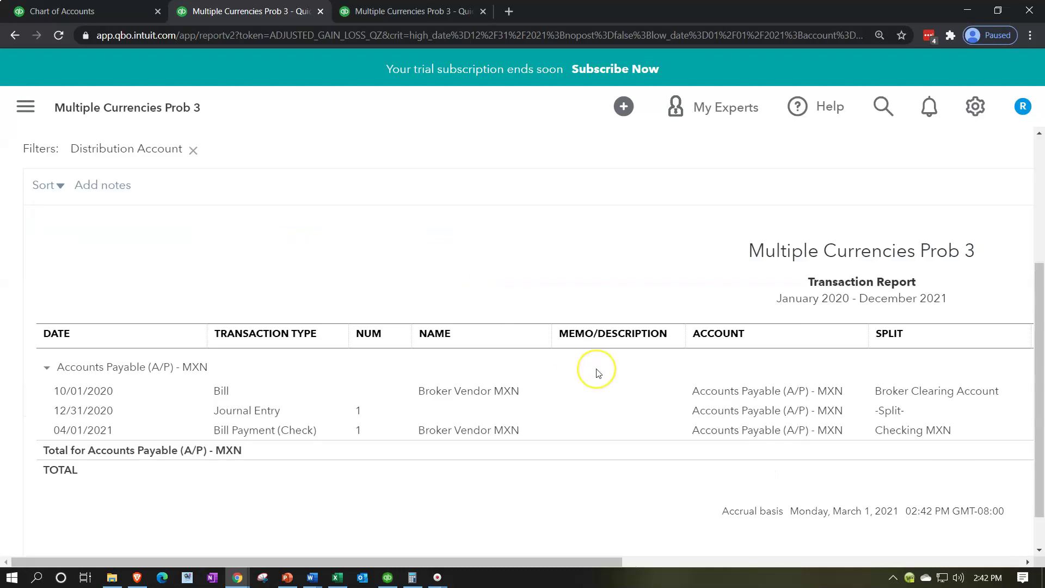
# Examine the amounts and running balances of the bill, journal entry and bill payment in the Accounts Payable (A/P) - MXN report.
pyautogui.hotkey('ctrl', '-')
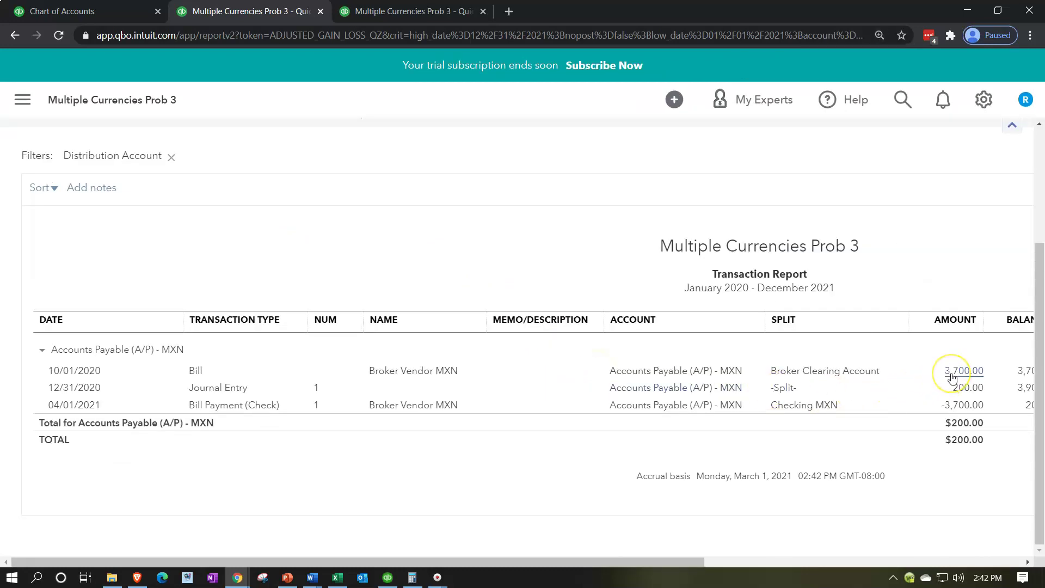
pyautogui.click(958, 392)
pyautogui.click(1021, 390)
pyautogui.click(977, 404)
pyautogui.moveTo(683, 561); pyautogui.dragTo(780, 561)
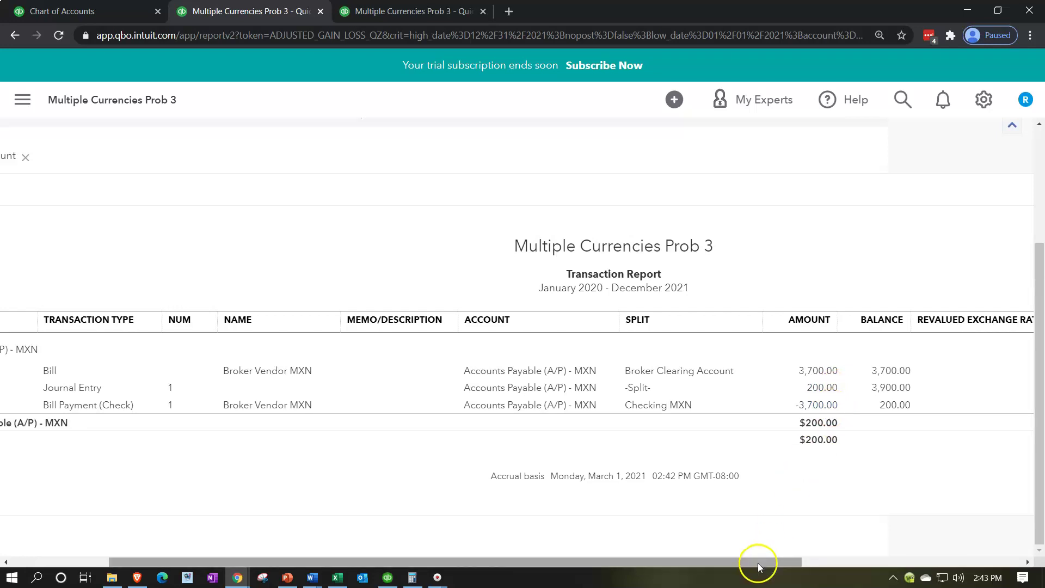
pyautogui.moveTo(760, 561); pyautogui.dragTo(662, 561)
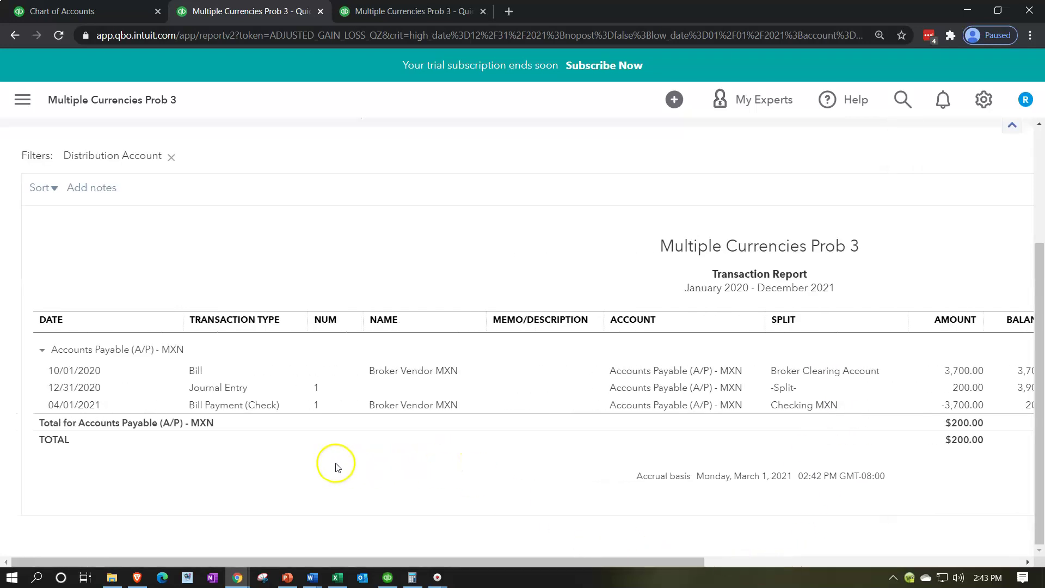
# Return from the transaction report to the balance sheet summary and bring up the 2021 Profit and Loss report.
pyautogui.scroll(3, 335, 464)
pyautogui.click(106, 179)
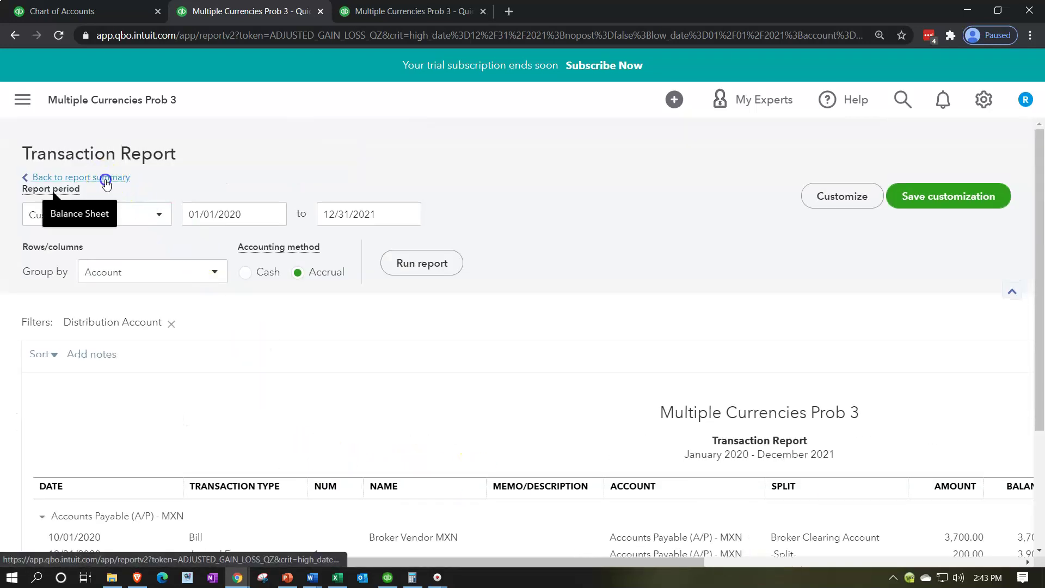
pyautogui.scroll(-5, 114, 177)
pyautogui.scroll(10, 125, 177)
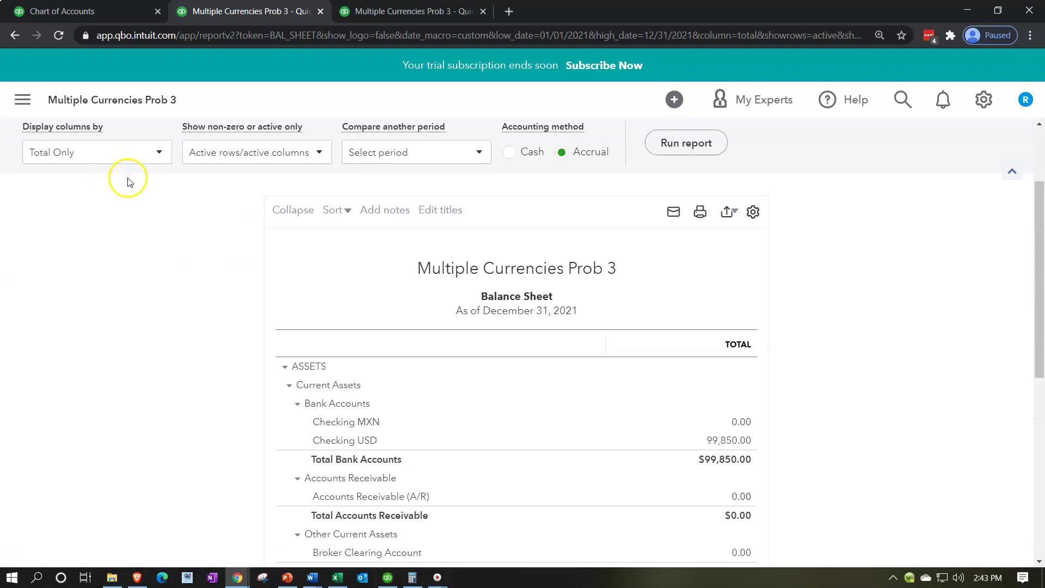
pyautogui.click(373, 12)
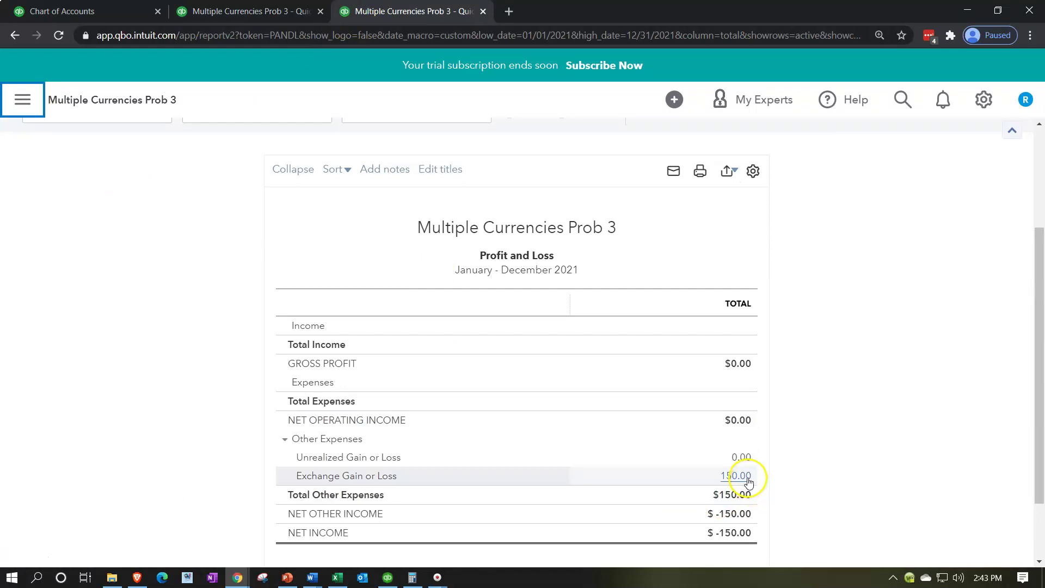
# In the Excel worksheet, compare the Year 2 net income in N33 with the QuickBooks Profit and Loss figure.
pyautogui.click(337, 577)
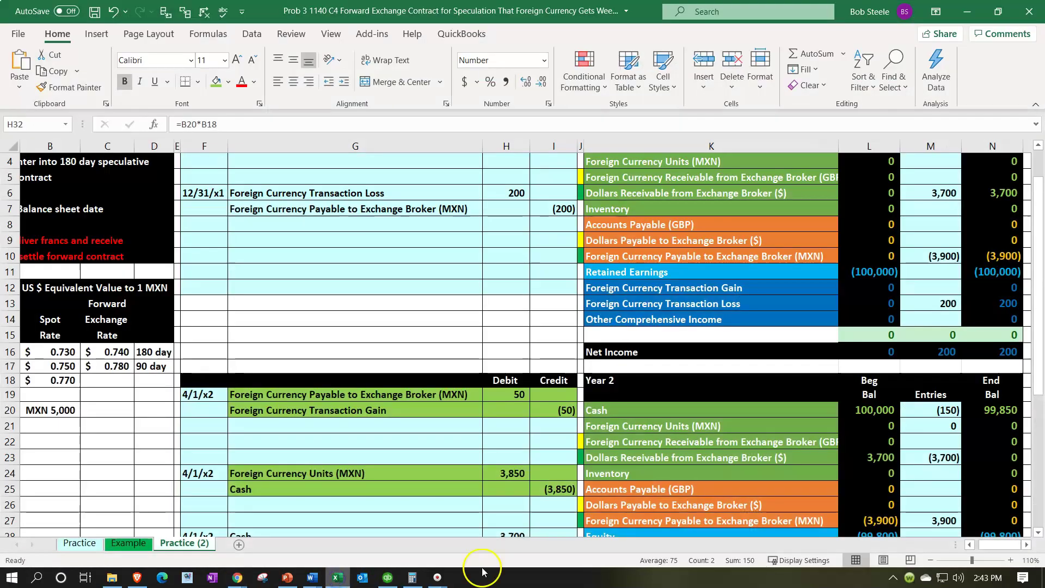
pyautogui.click(816, 442)
pyautogui.scroll(-2, 816, 438)
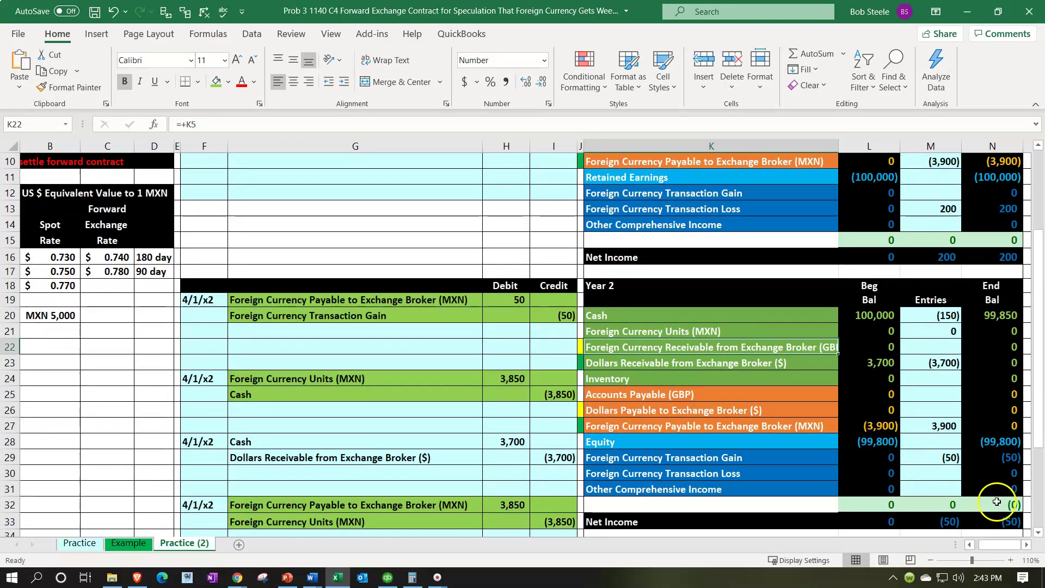
pyautogui.click(997, 520)
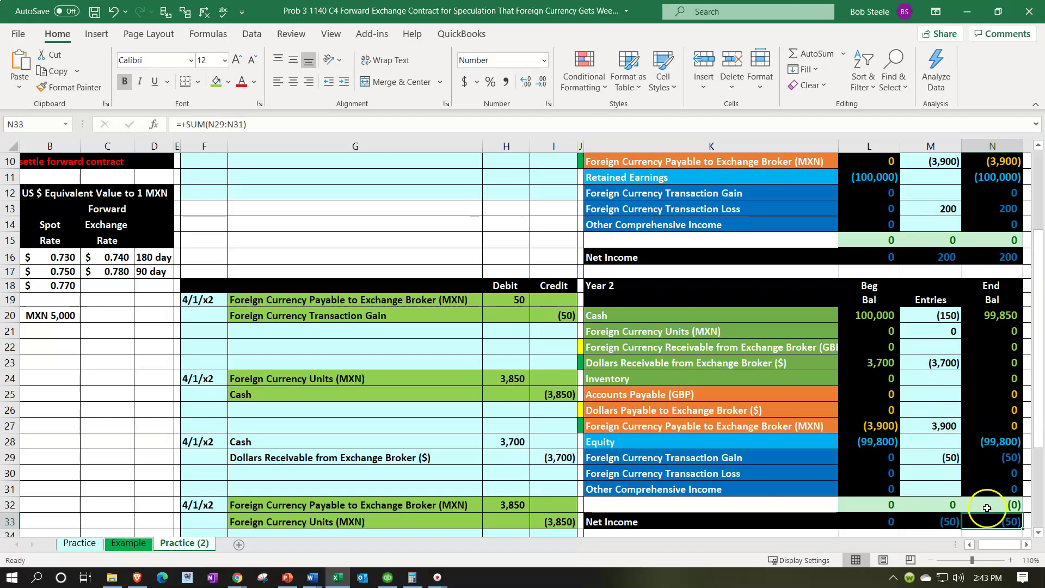
# Back in QuickBooks, start a new USD journal entry and set its journal date to 01/01/2021.
pyautogui.click(337, 578)
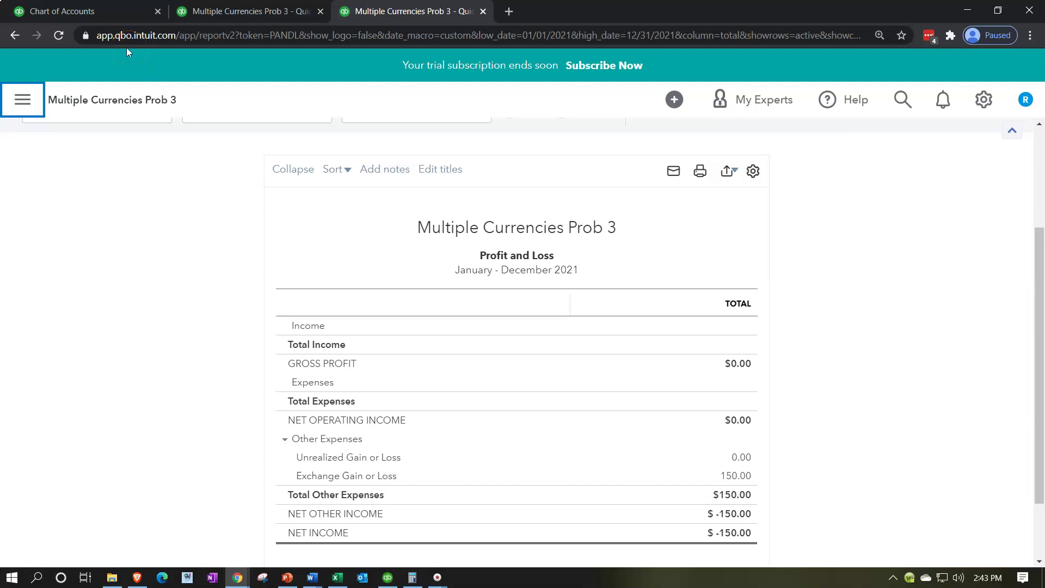
pyautogui.click(116, 11)
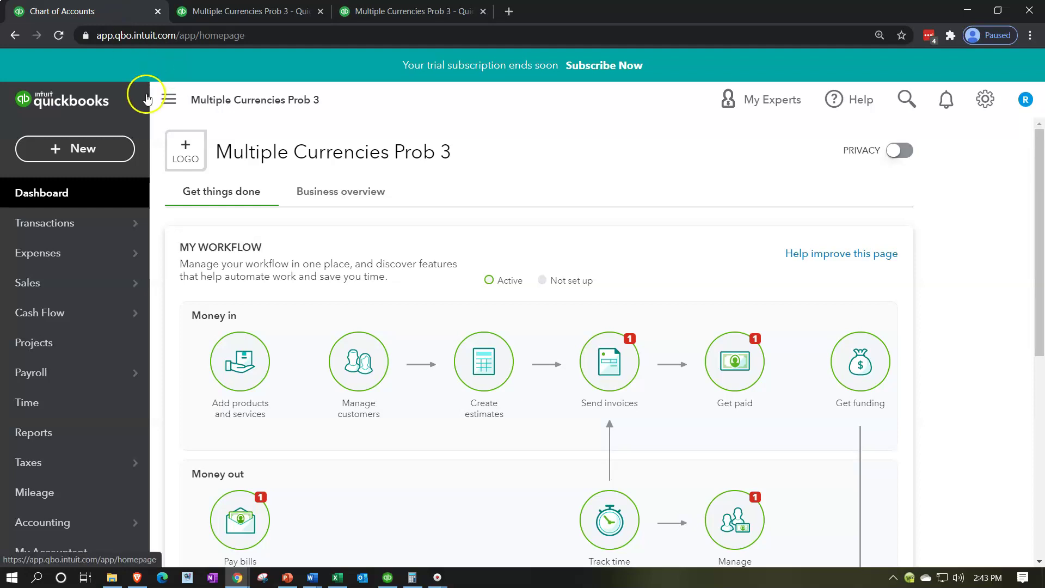
pyautogui.click(97, 143)
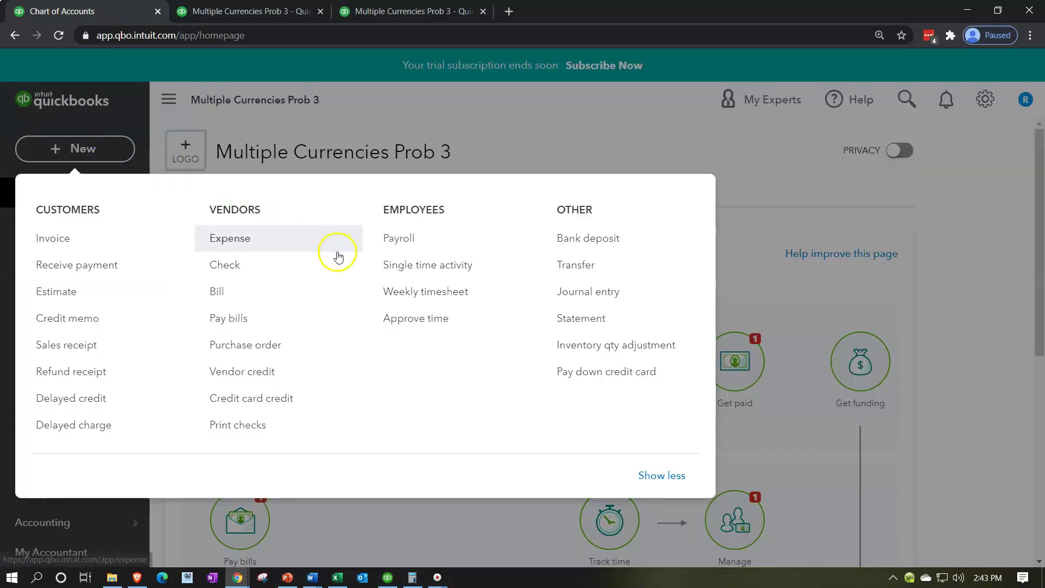
pyautogui.click(574, 293)
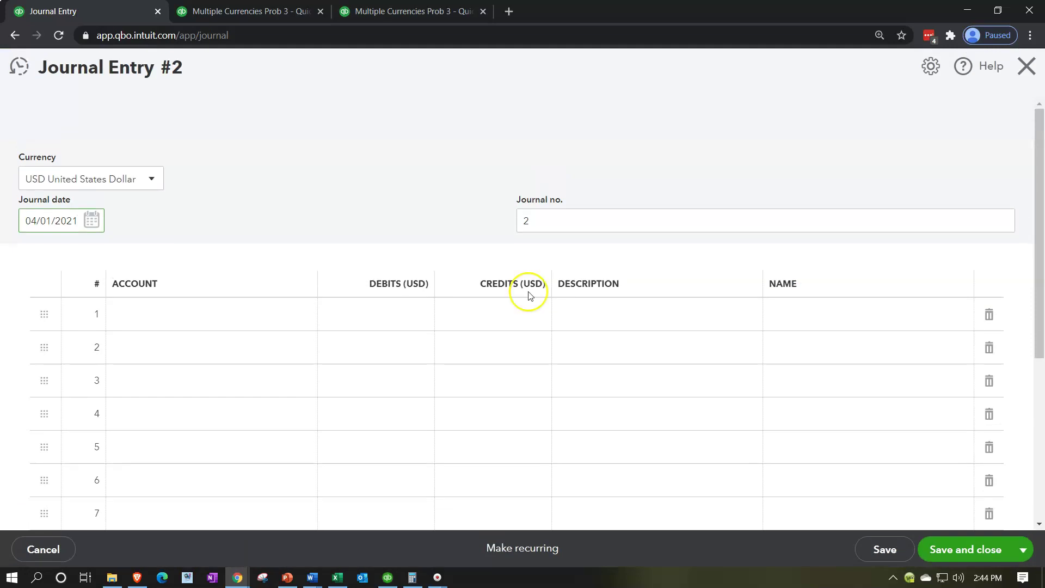
pyautogui.click(152, 178)
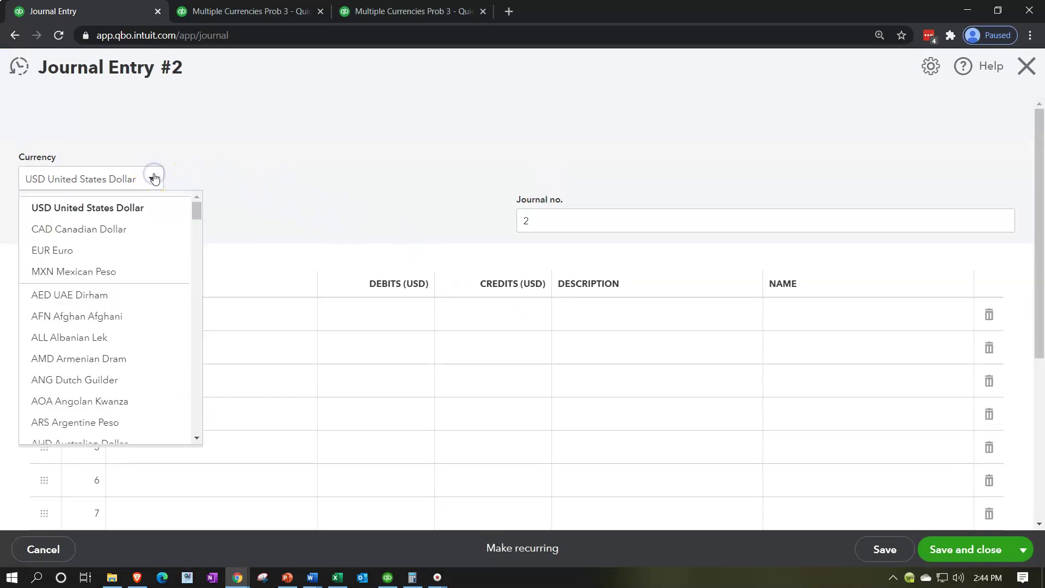
pyautogui.click(153, 178)
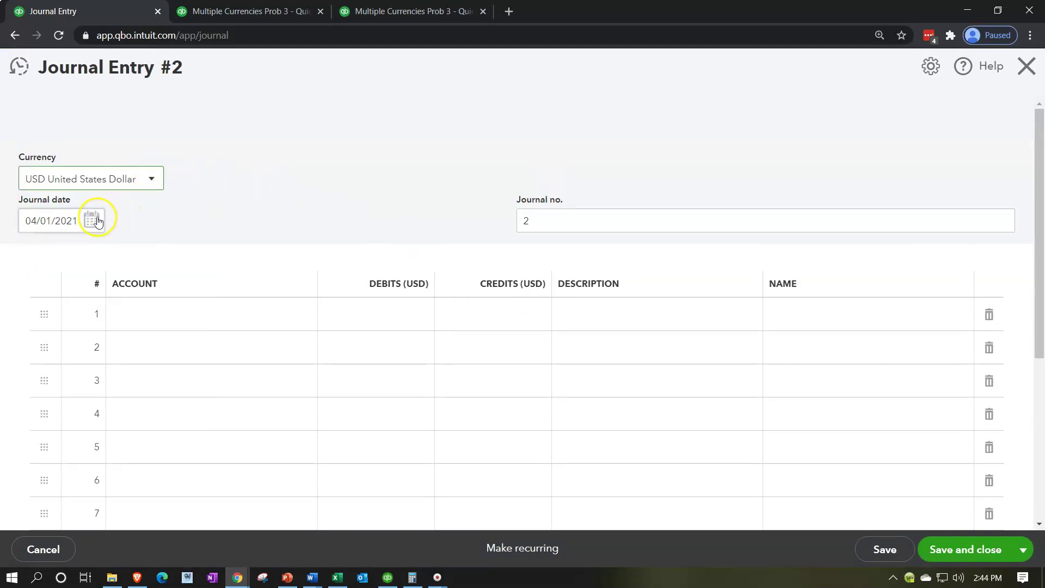
pyautogui.moveTo(80, 222); pyautogui.dragTo(6, 212)
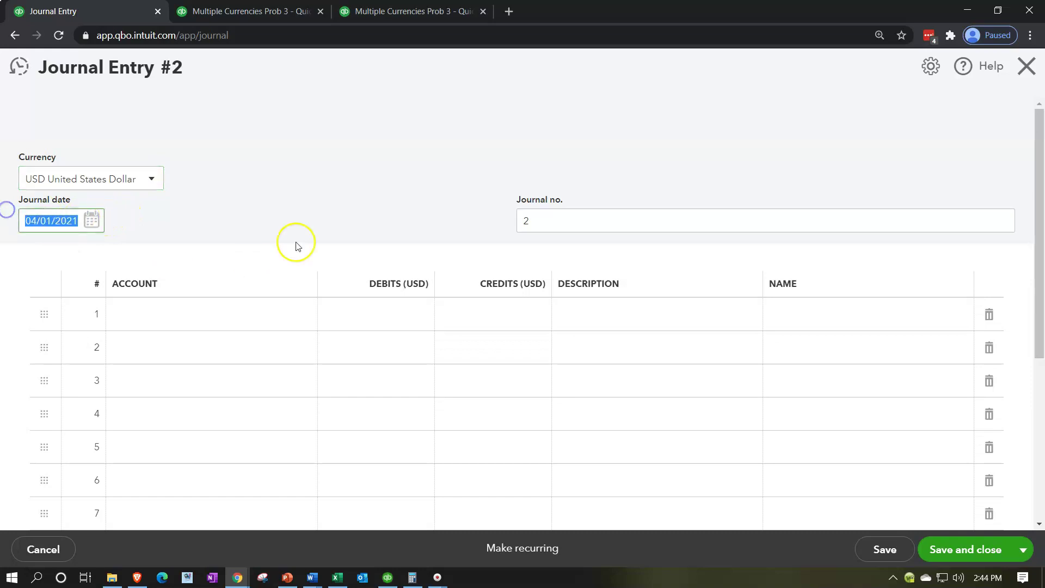
pyautogui.write('01/01/2021')
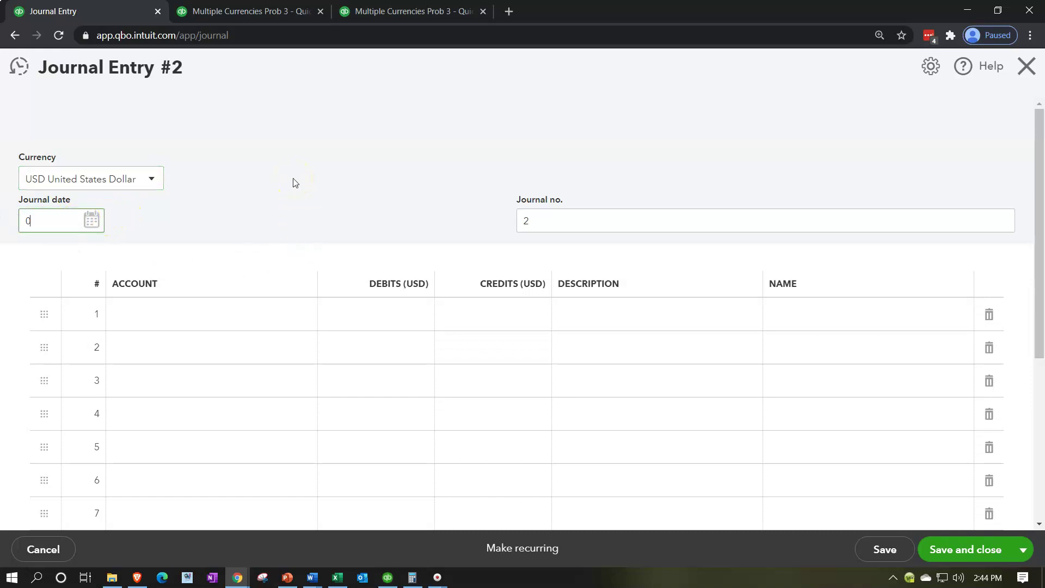
pyautogui.press('Tab')
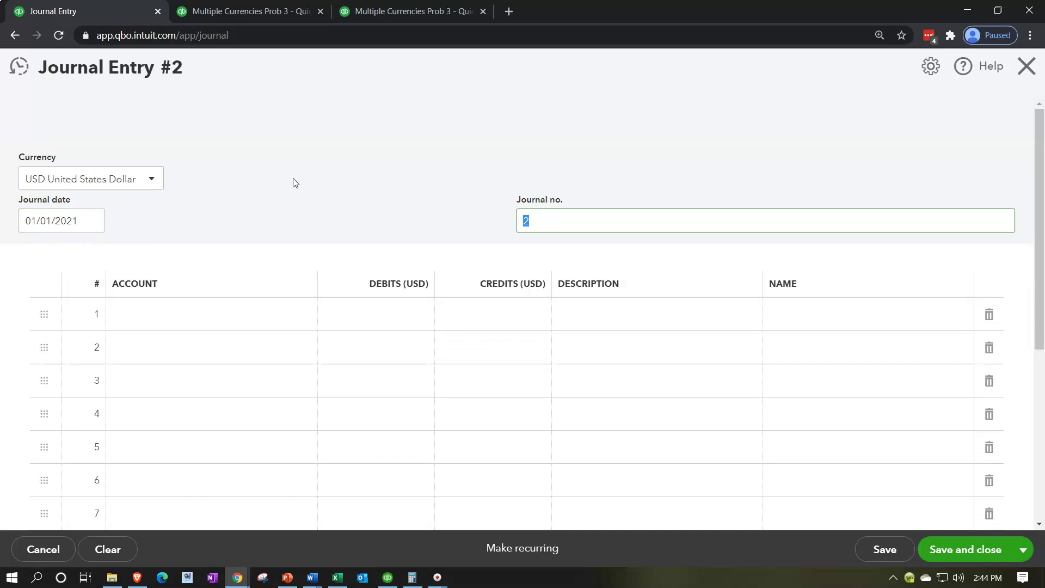
# In the Excel worksheet, review the 12/31/x1 transaction loss entry in G6:I7 as the basis for the reversal.
pyautogui.click(198, 315)
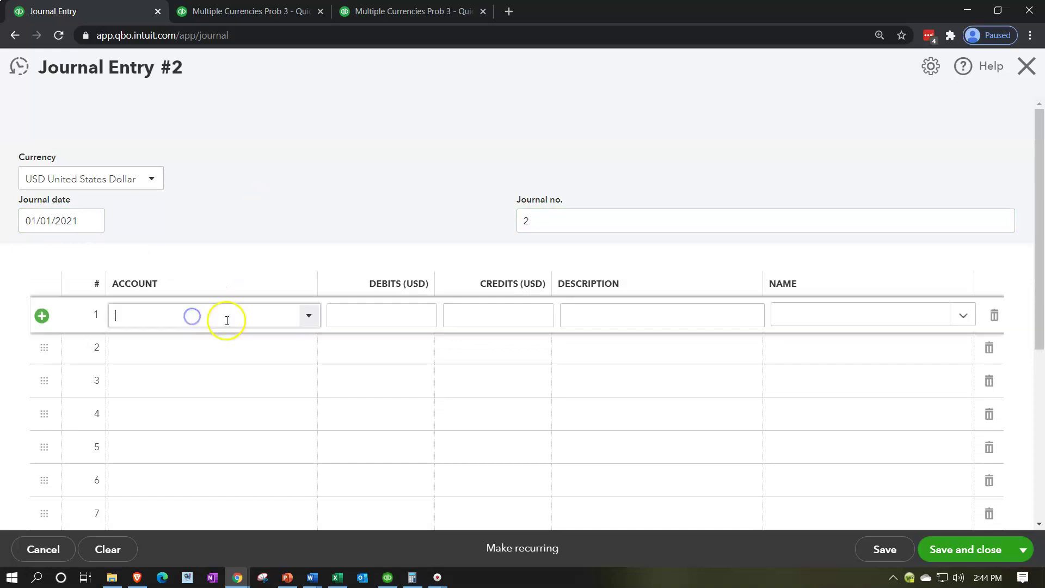
pyautogui.click(336, 575)
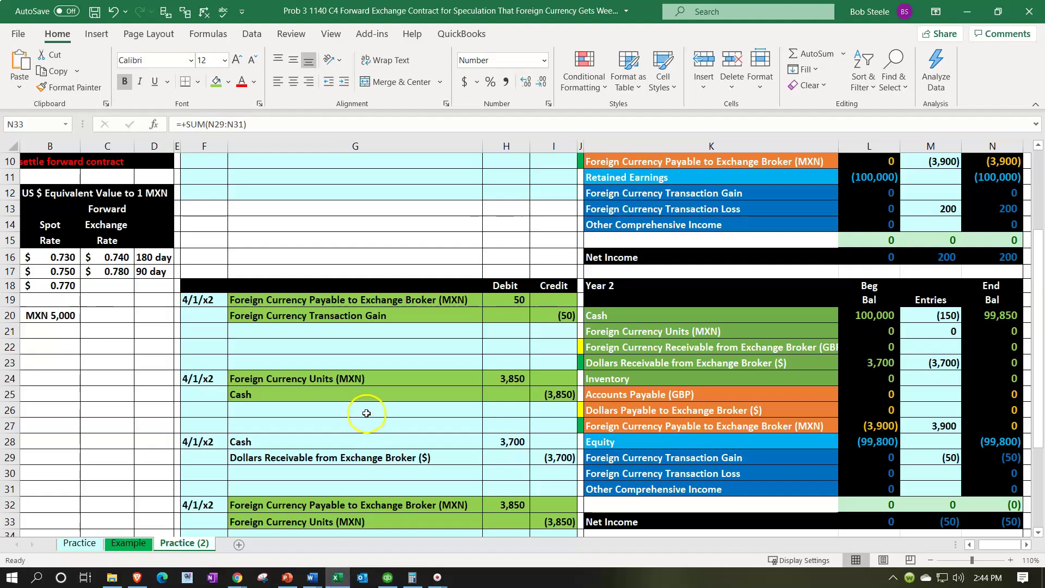
pyautogui.scroll(4, 371, 407)
pyautogui.moveTo(381, 237); pyautogui.dragTo(536, 255)
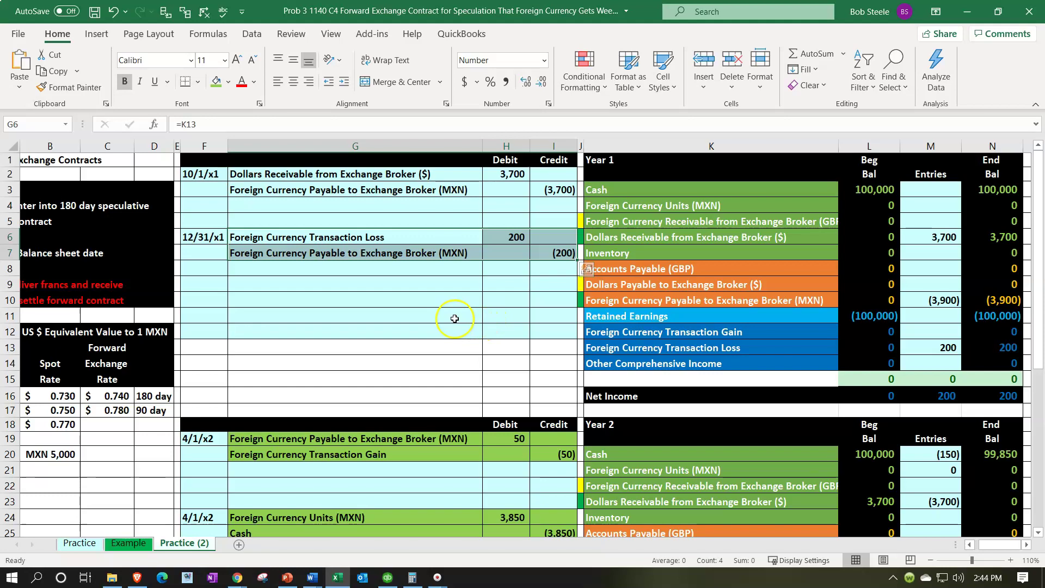
# Back in QuickBooks, credit the Exchange Gain Loss account 200.00 on the first line of the journal entry.
pyautogui.click(238, 577)
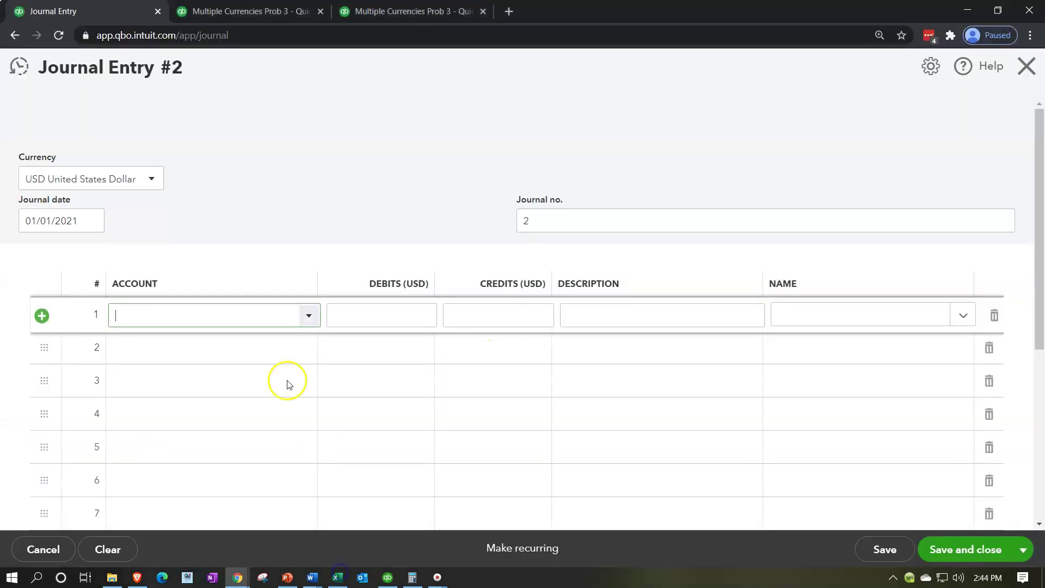
pyautogui.write('ex')
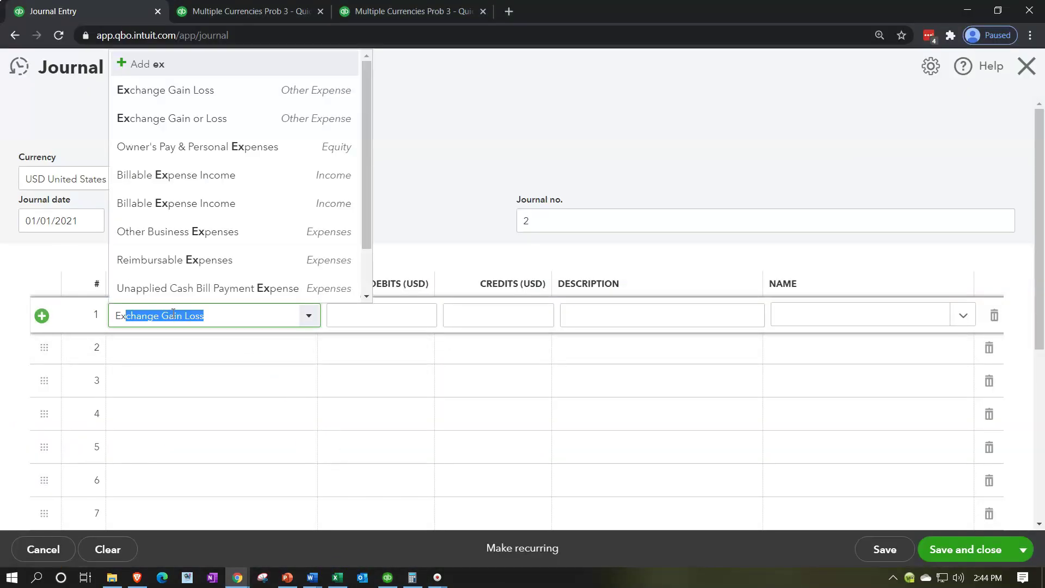
pyautogui.press('Tab')
pyautogui.press('Tab')
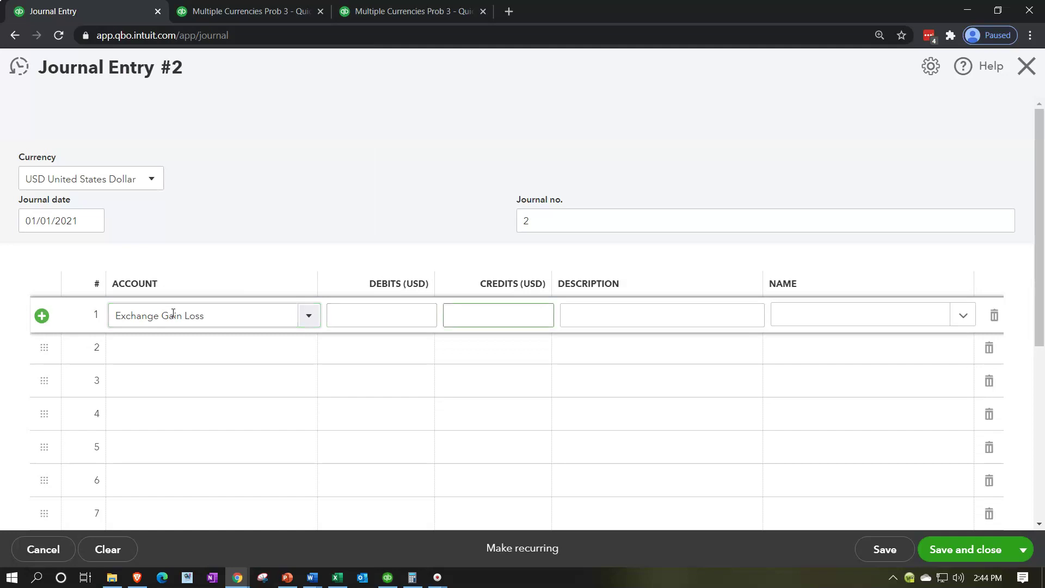
pyautogui.press('Tab')
pyautogui.press('Tab')
pyautogui.press('Tab')
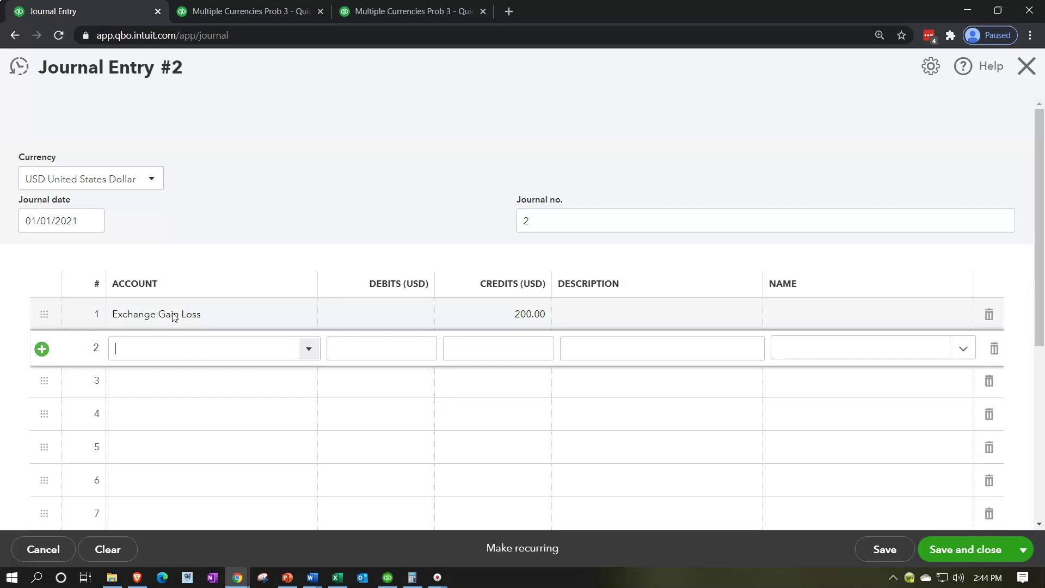
# Recheck the entry in Excel and debit Accounts Payable (A/P) - MXN 200.00 on the second line of the QuickBooks journal entry.
pyautogui.click(157, 347)
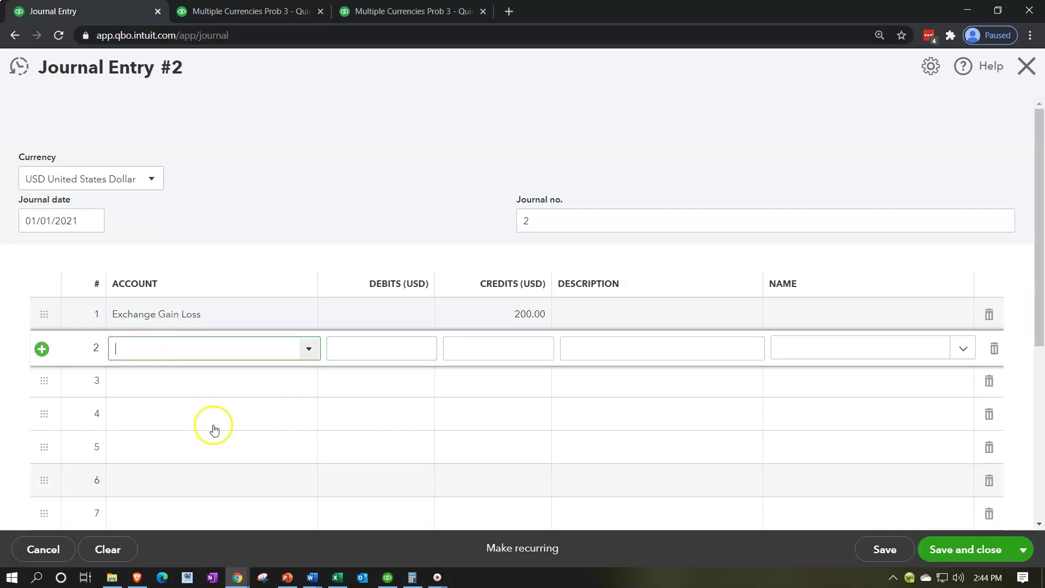
pyautogui.click(337, 578)
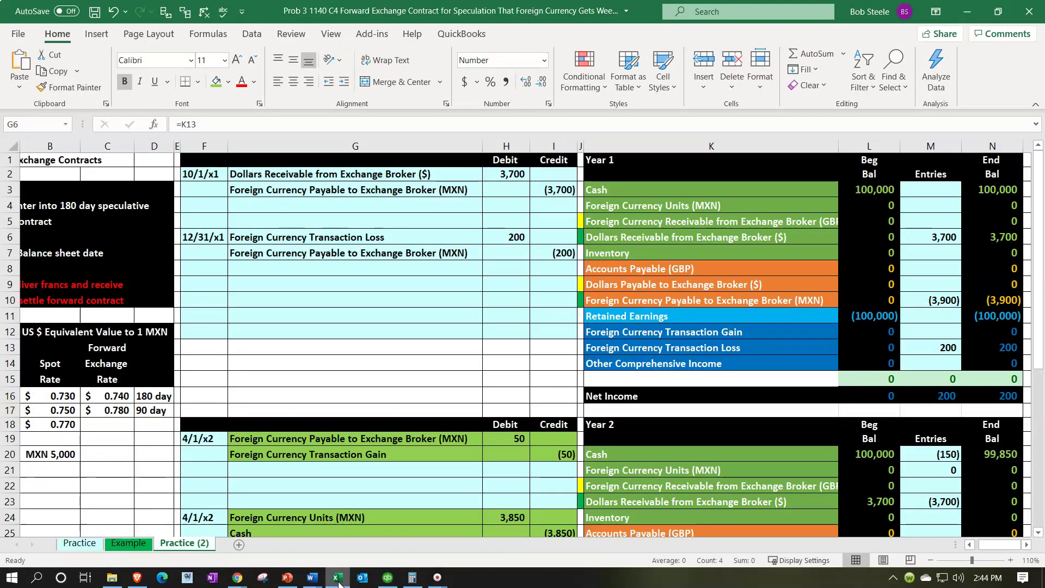
pyautogui.click(338, 577)
pyautogui.click(185, 348)
pyautogui.write('acc')
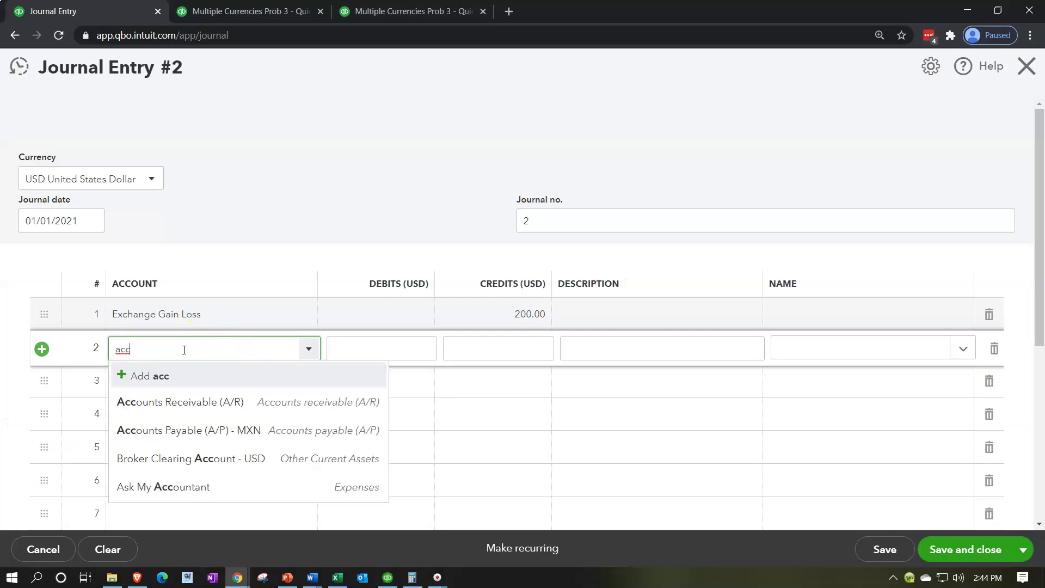
pyautogui.press('Down')
pyautogui.press('Down')
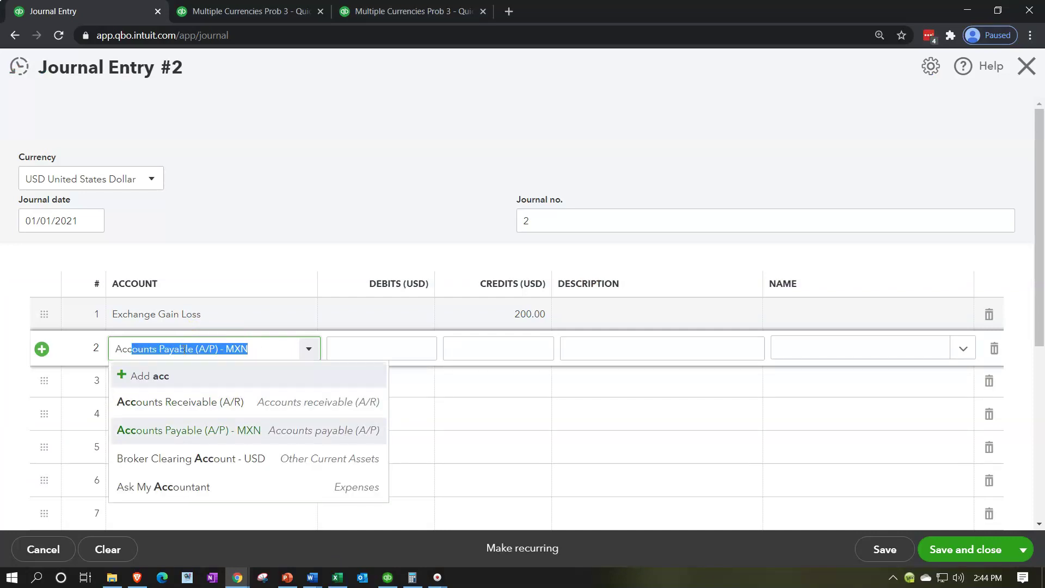
pyautogui.press('Tab')
pyautogui.press('Tab')
pyautogui.press('Tab')
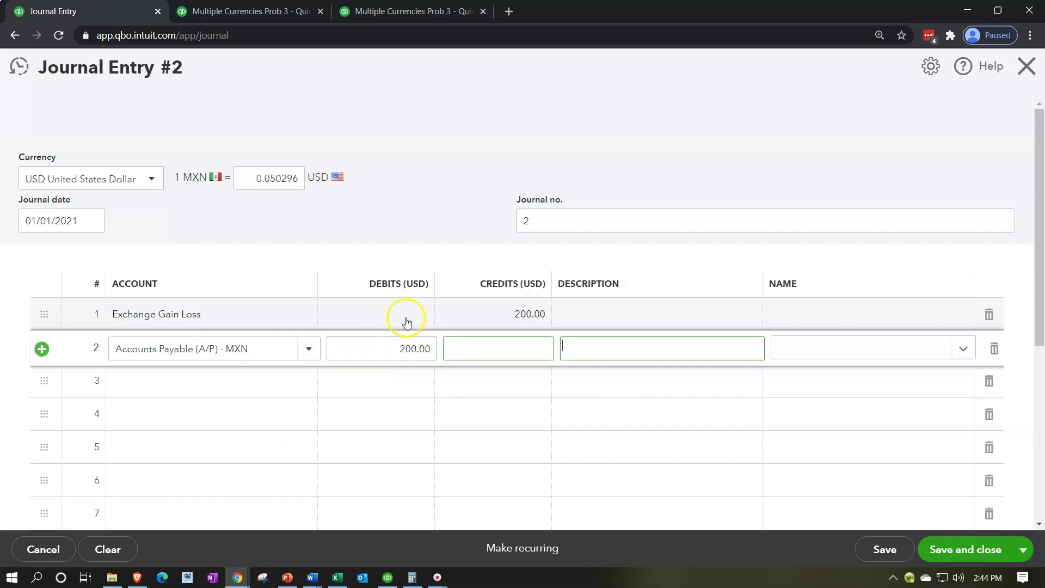
# Enter the description "Reversing Entry" on both lines of the journal entry.
pyautogui.click(584, 314)
pyautogui.write('Reversing Entry')
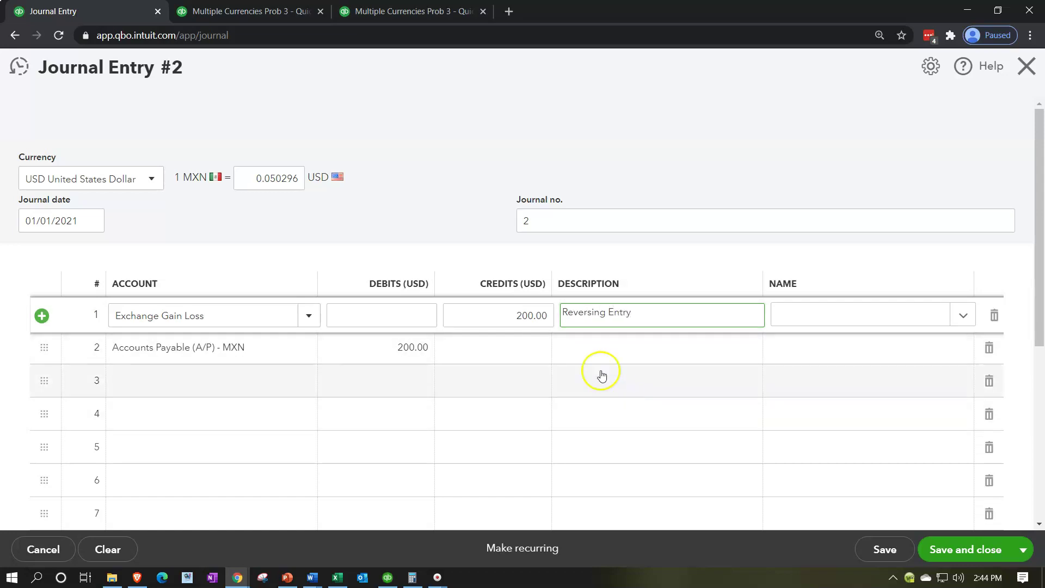
pyautogui.click(595, 349)
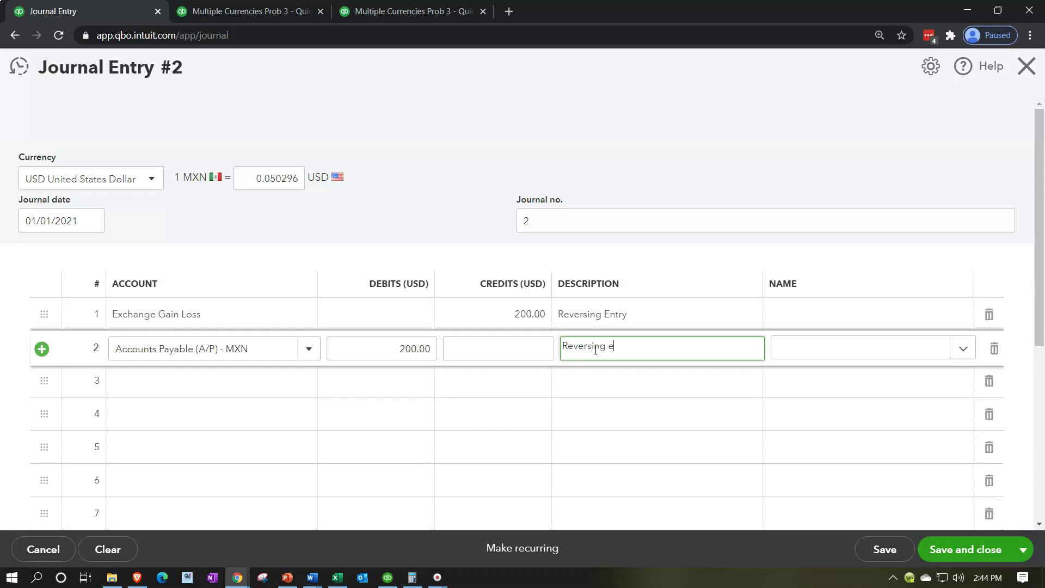
pyautogui.press('Tab')
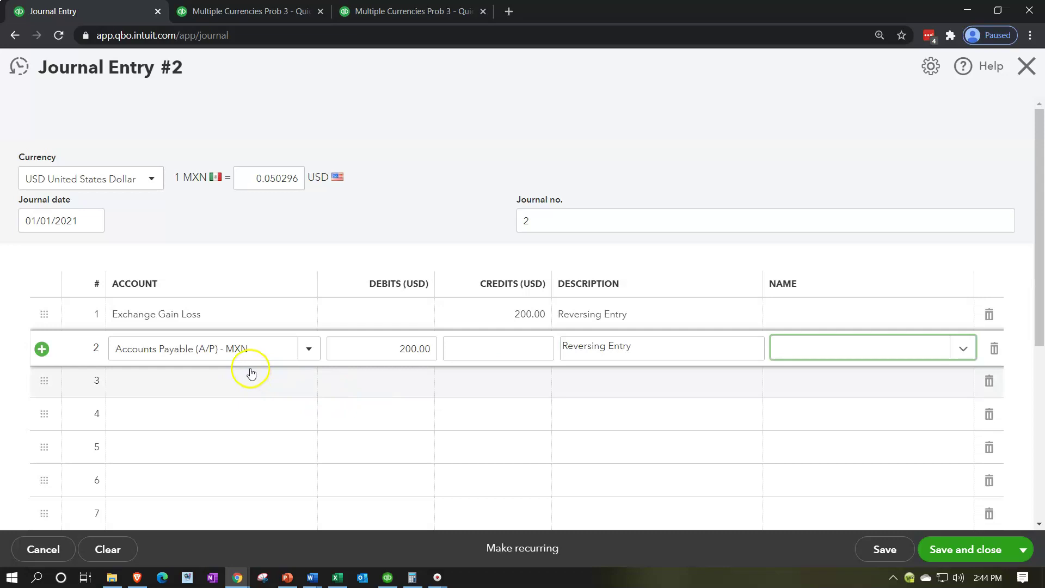
# Assign the vendor Broker Vendor MXN as the name on the Accounts Payable (A/P) - MXN line.
pyautogui.write('b')
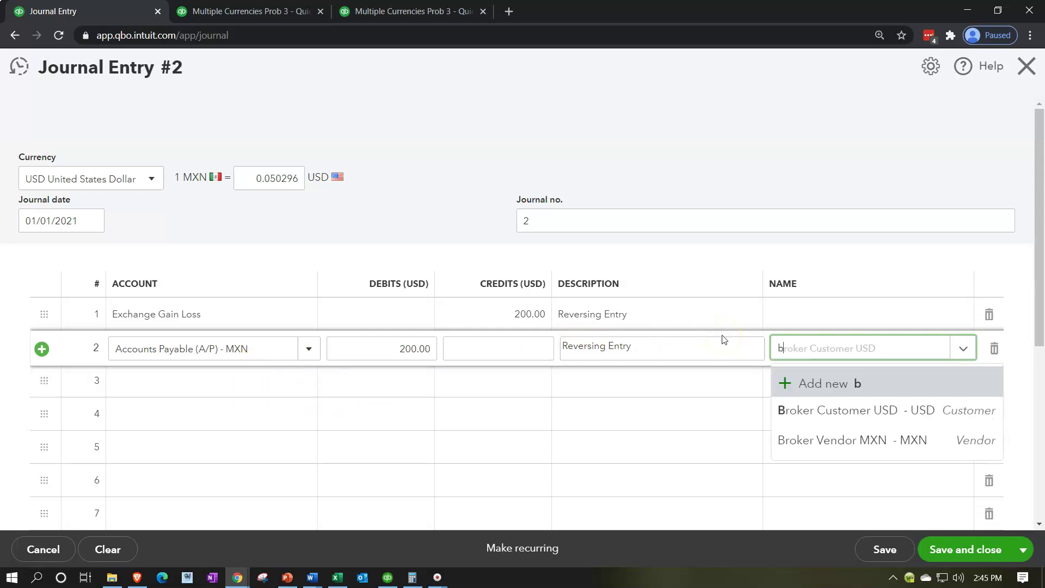
pyautogui.write('r')
pyautogui.click(802, 442)
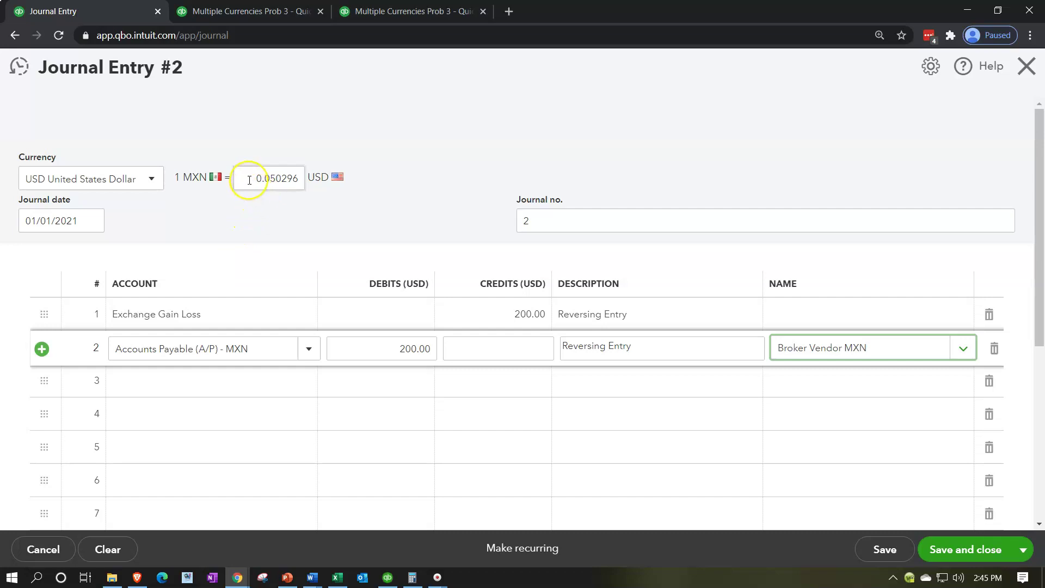
# Set the MXN exchange rate to 1 for this transaction only, and save and close the journal entry.
pyautogui.moveTo(249, 180); pyautogui.dragTo(354, 181)
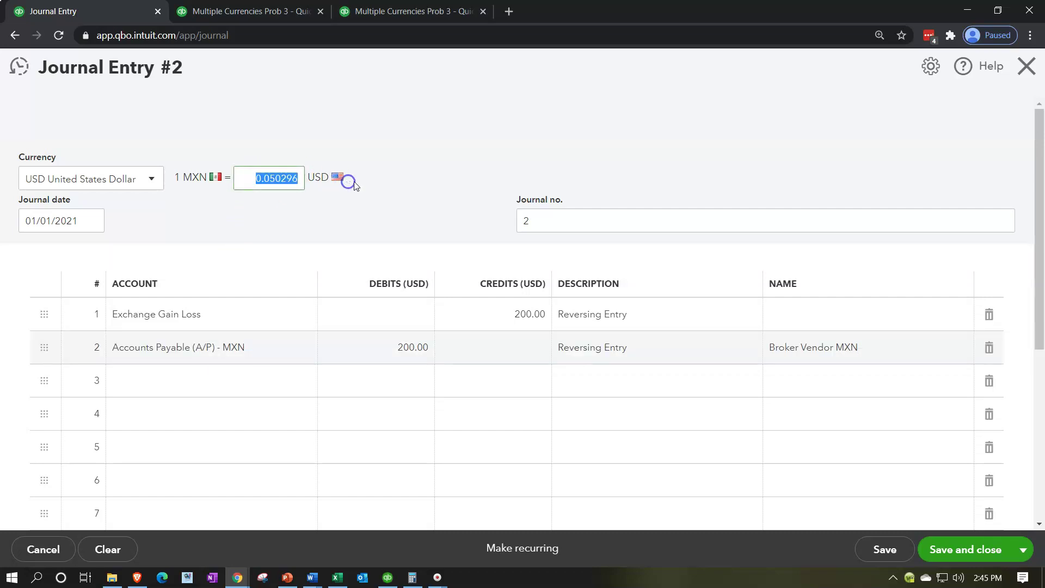
pyautogui.write('1')
pyautogui.press('Tab')
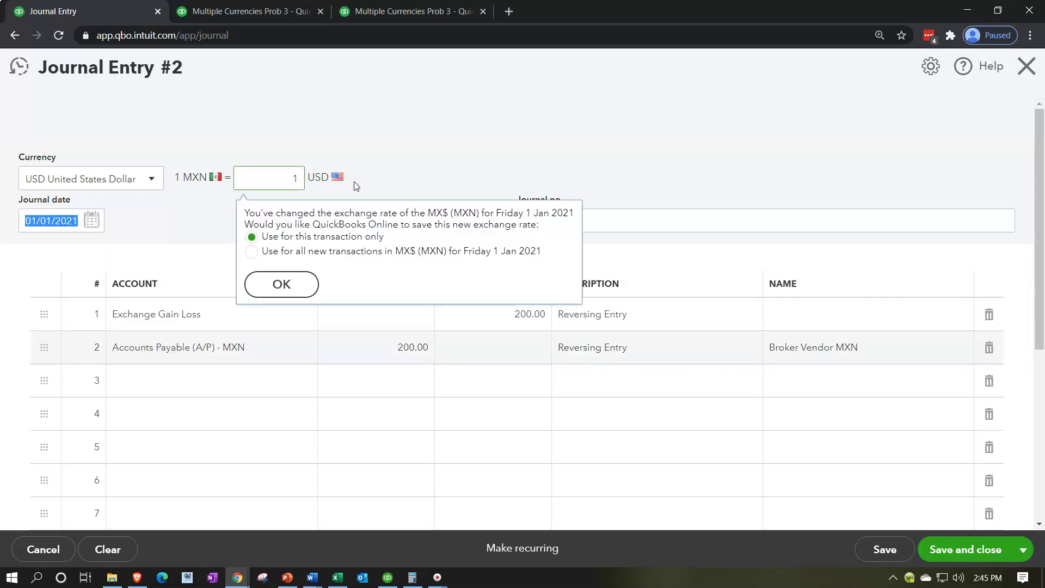
pyautogui.click(279, 284)
pyautogui.click(250, 338)
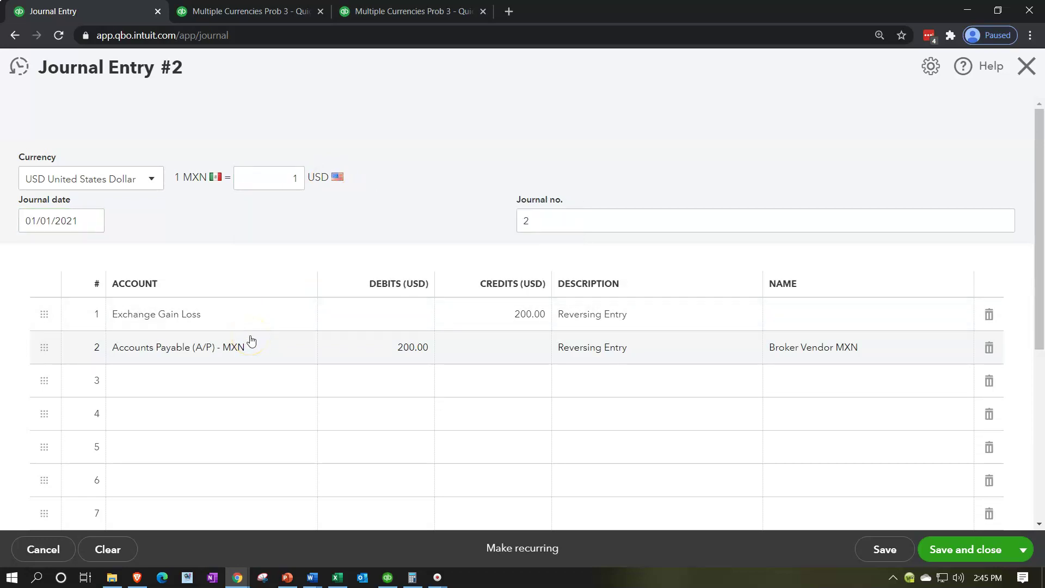
pyautogui.click(961, 550)
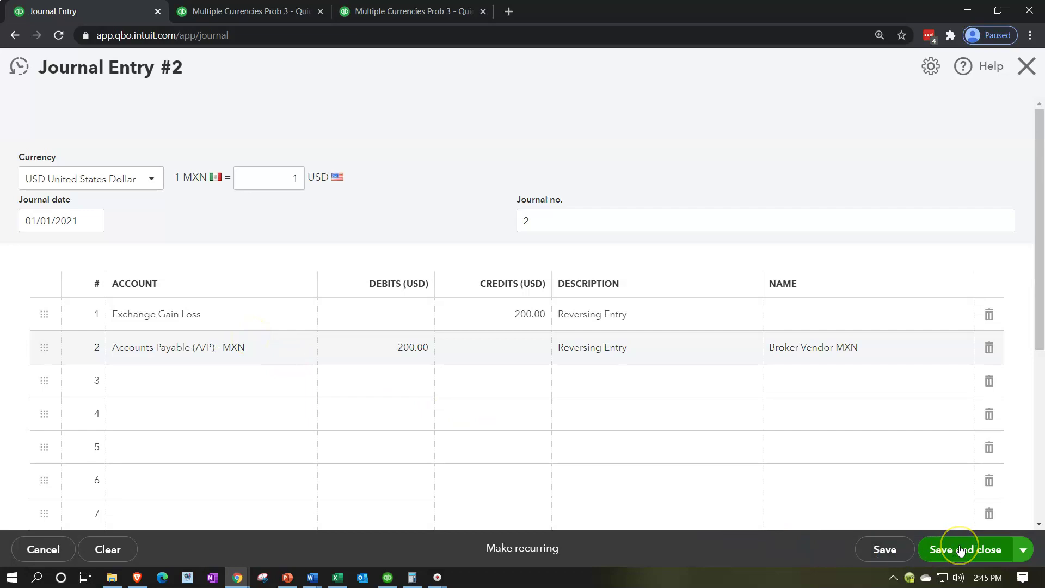